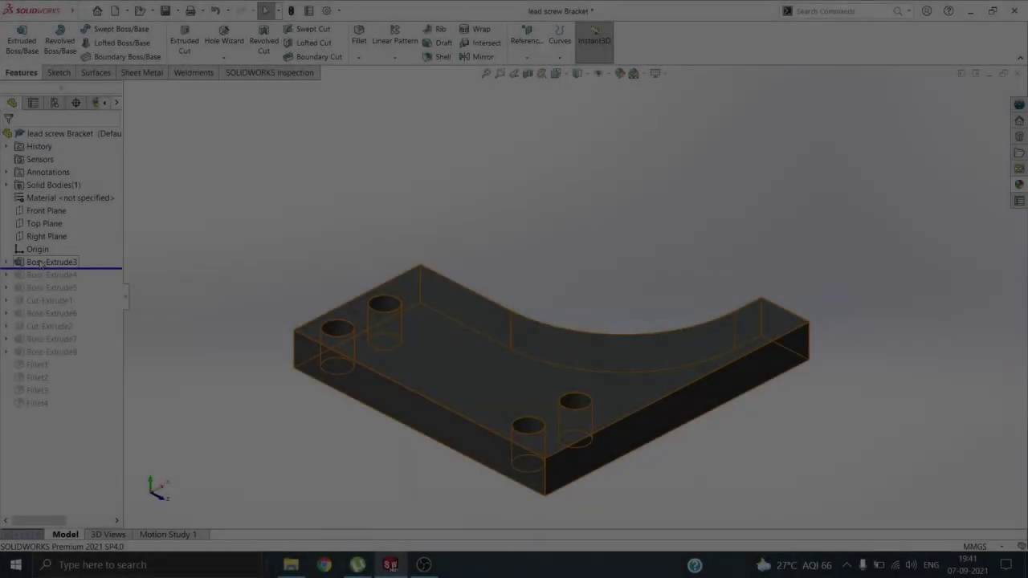
Roll the Bracket back below Boss-Extrude3 so only the four-hole base plate remains.
left_click(50, 262)
Review the base plate's Sketch3, repositioning the 38.00 hole-spacing dimension.
left_click(69, 236)
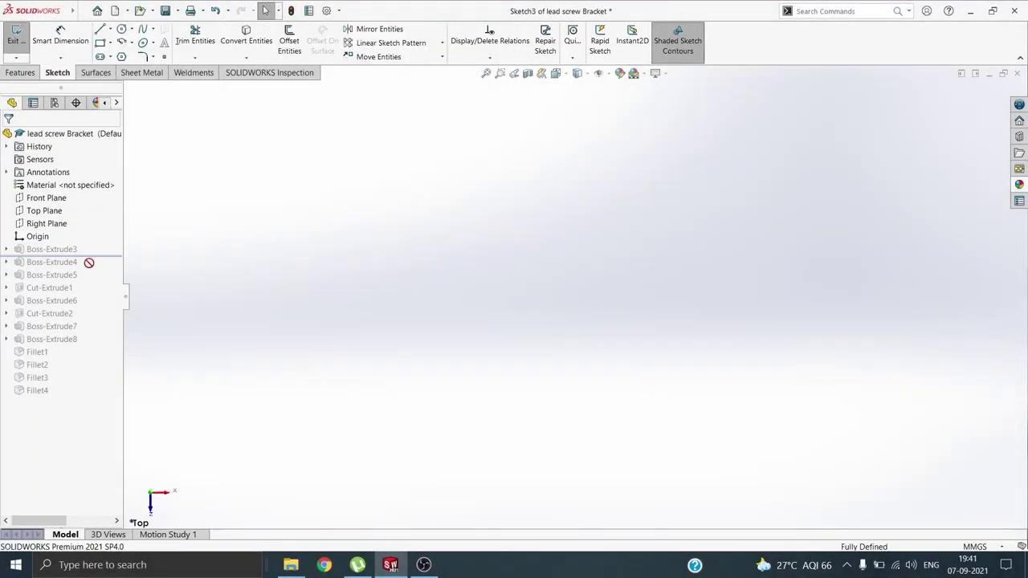
scroll(712, 136, "down", 4)
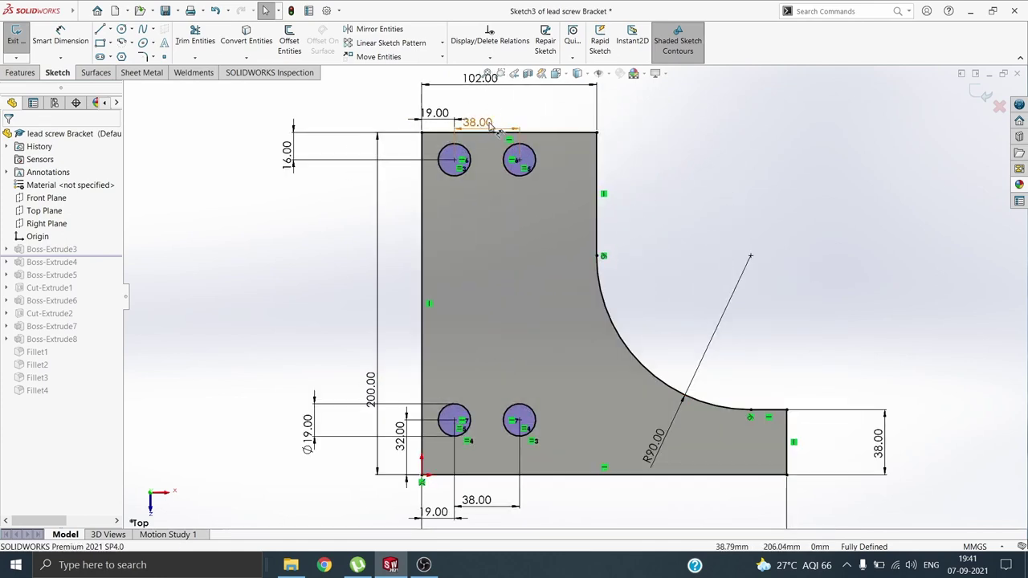
left_click_drag(477, 123, 492, 110)
key("f")
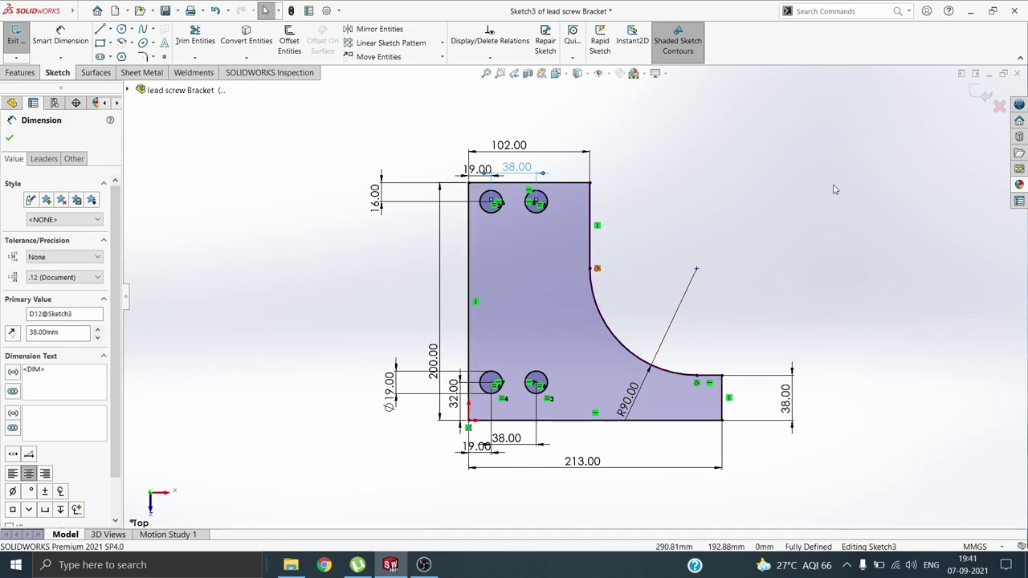
left_click(980, 92)
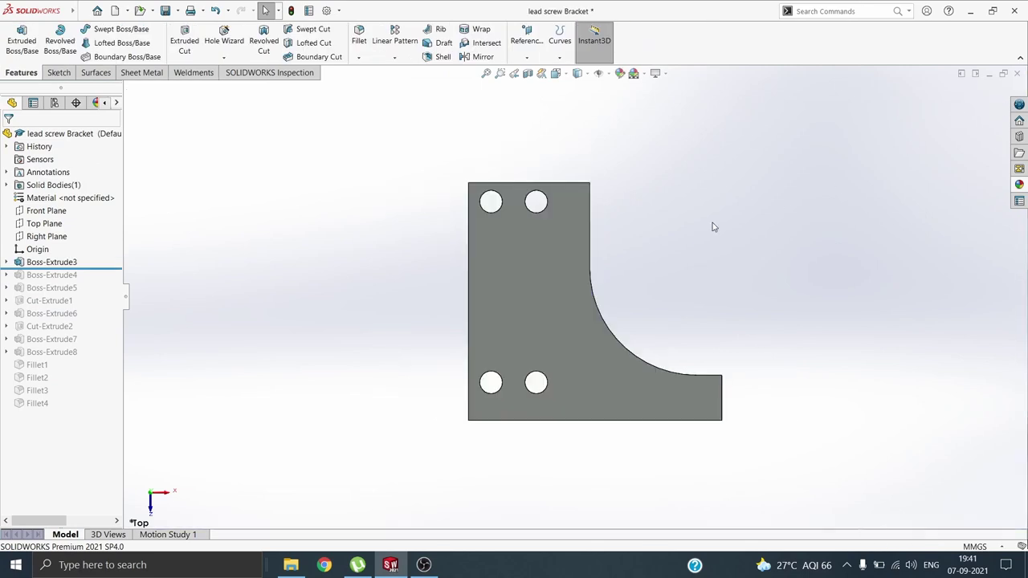
Confirm the 25 mm base plate extrusion and roll forward below Boss-Extrude4.
left_click(53, 262)
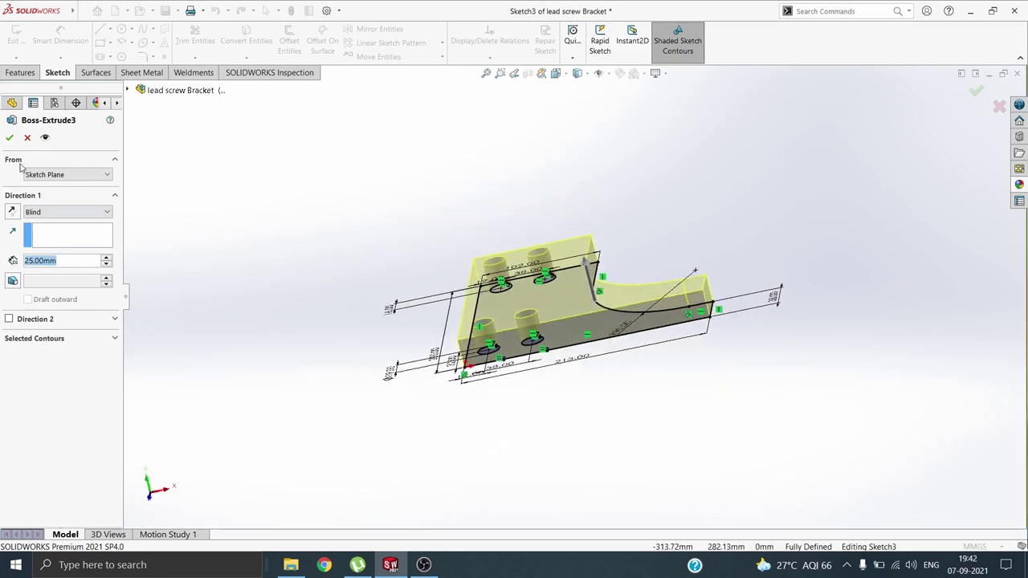
left_click(9, 138)
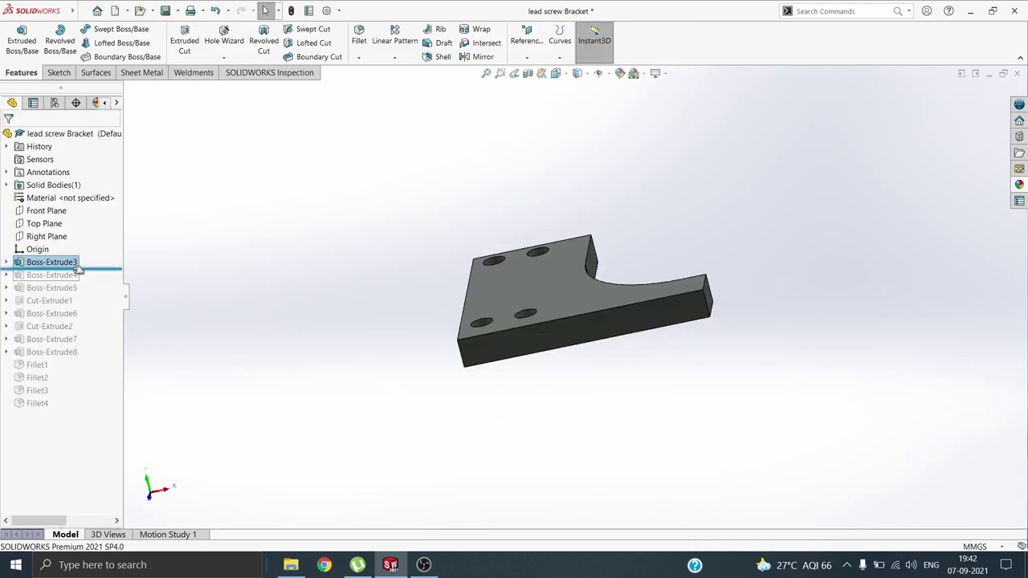
left_click_drag(77, 271, 70, 281)
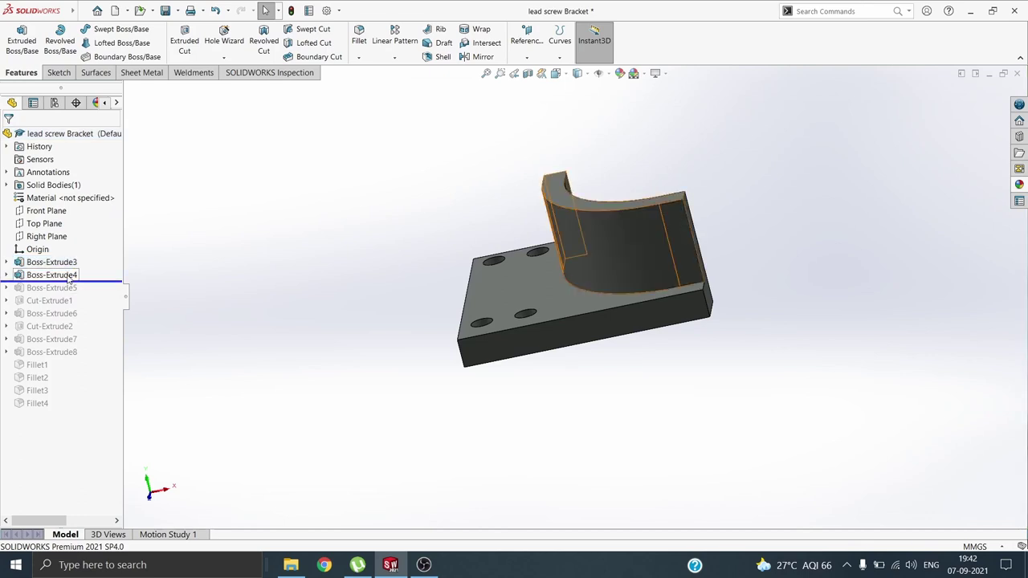
Inspect the curved wall's Sketch4 and its 19.00 thickness dimension.
left_click(70, 278)
left_click(94, 246)
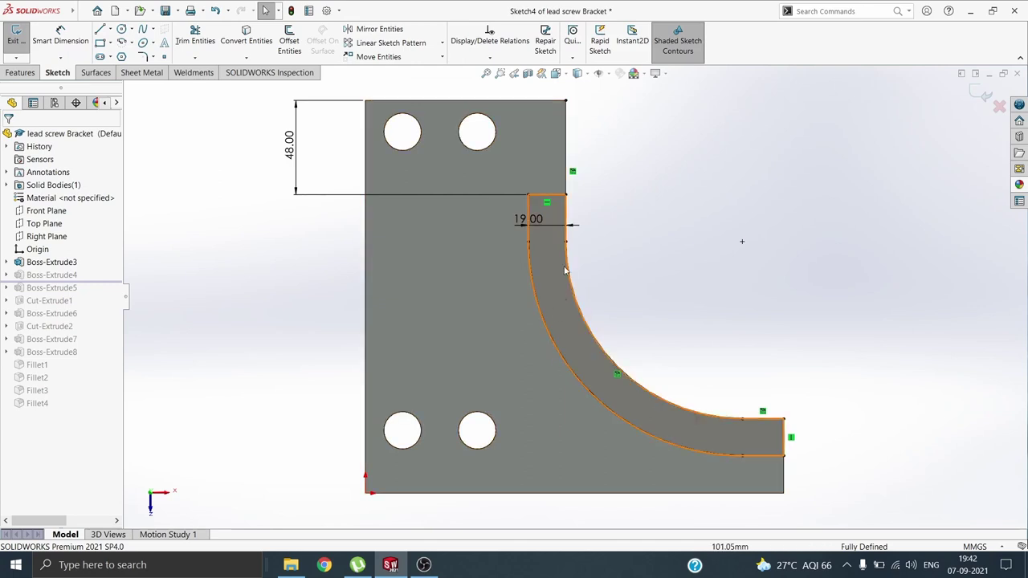
left_click(551, 225)
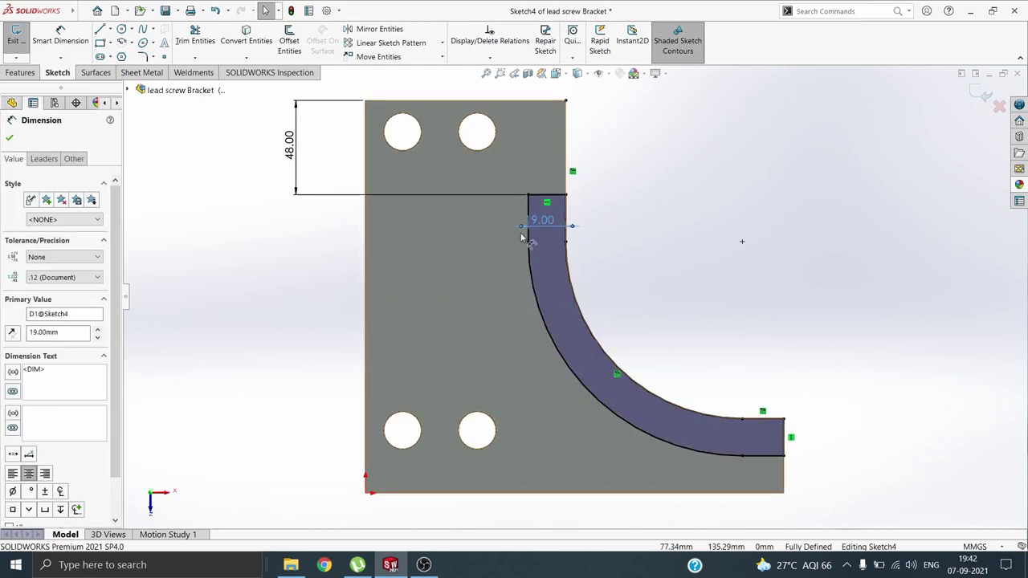
key("z")
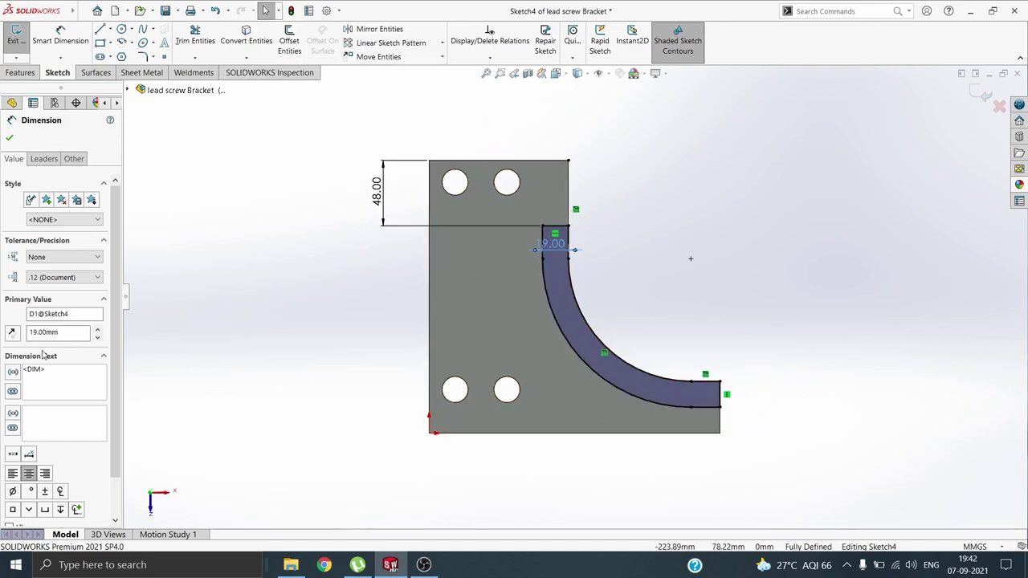
left_click(9, 139)
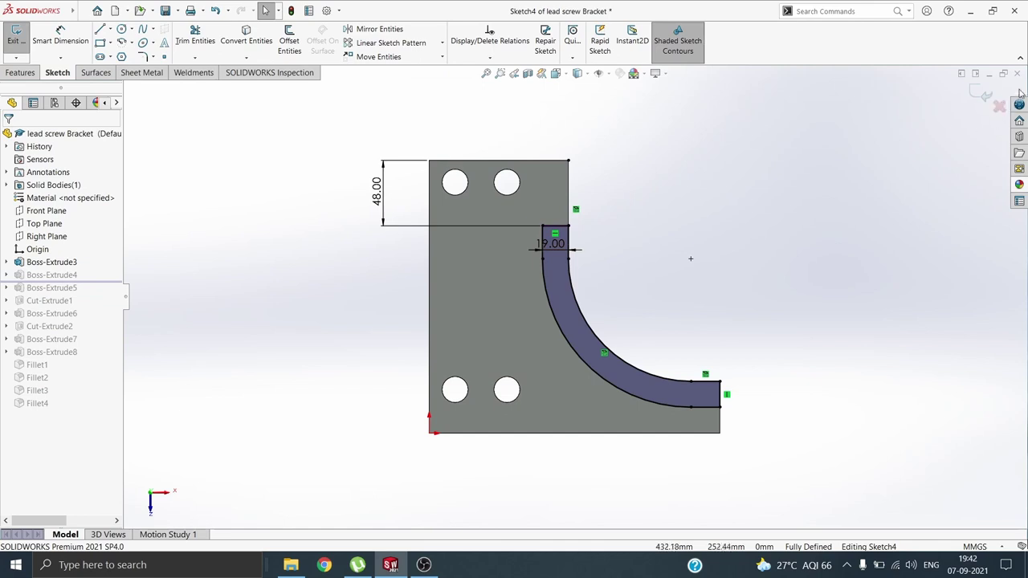
left_click(983, 92)
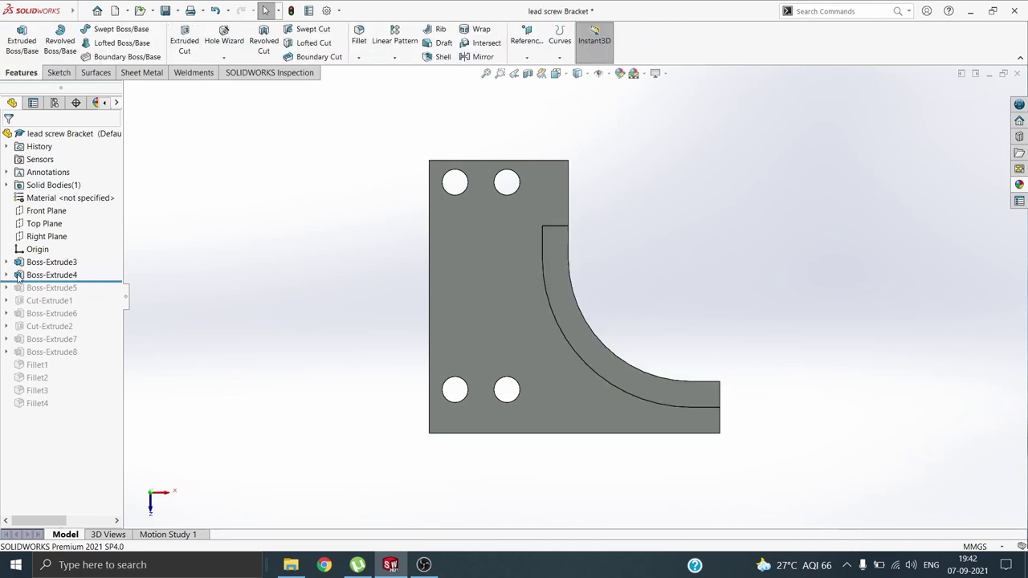
Confirm the curved wall's 76 mm blind extrusion in Boss-Extrude4.
left_click(18, 276)
left_click(29, 238)
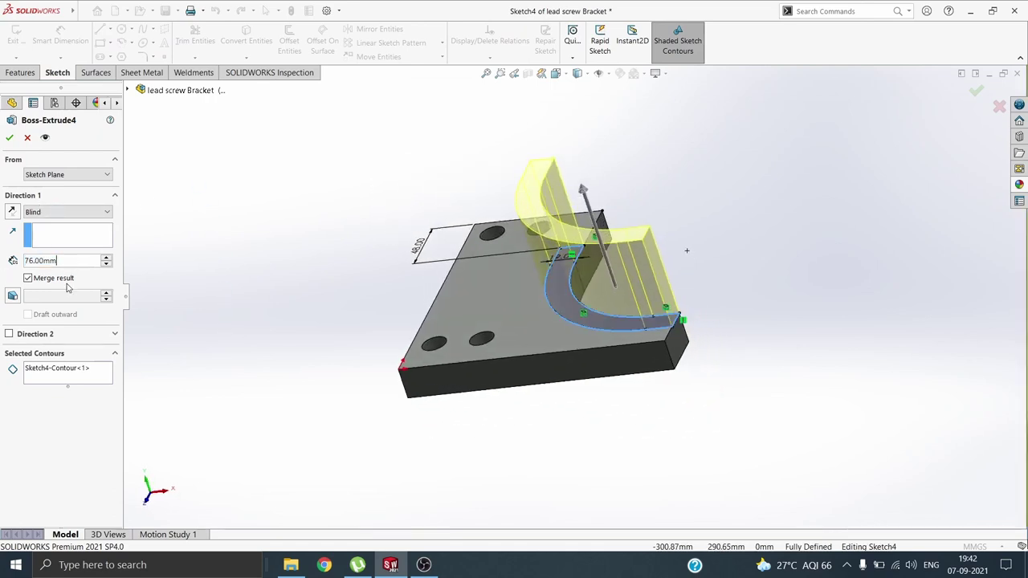
middle_click_drag(205, 299, 32, 217)
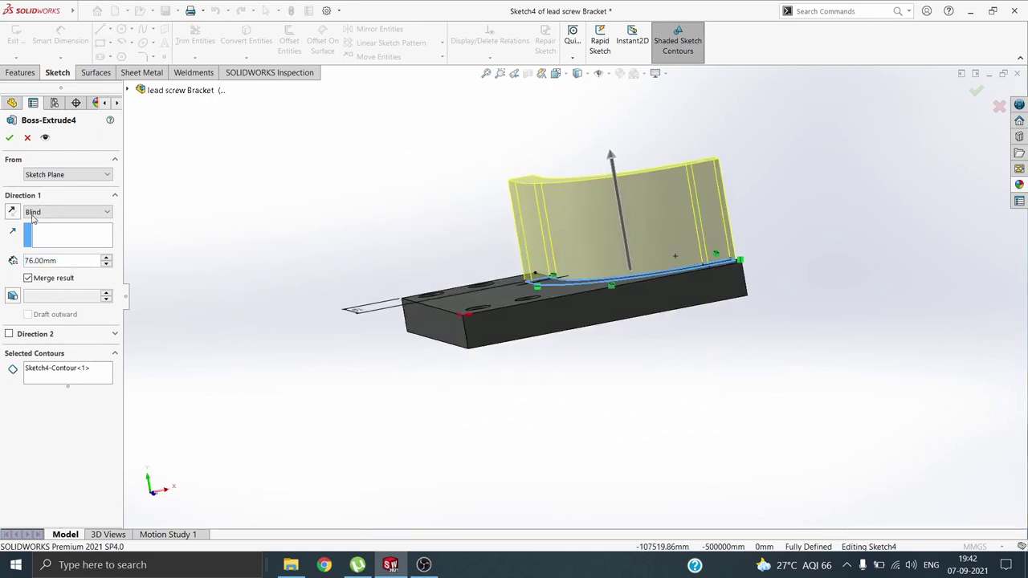
left_click(9, 139)
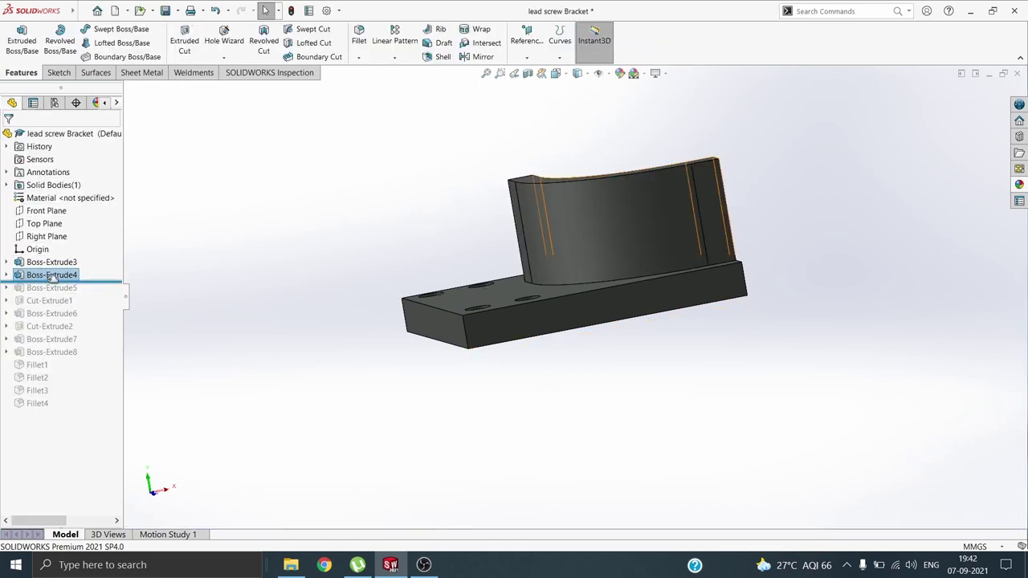
Roll forward to Boss-Extrude5 and review its Ø70/Ø38.10 ring sketch at 102 mm height.
left_click_drag(51, 279, 51, 290)
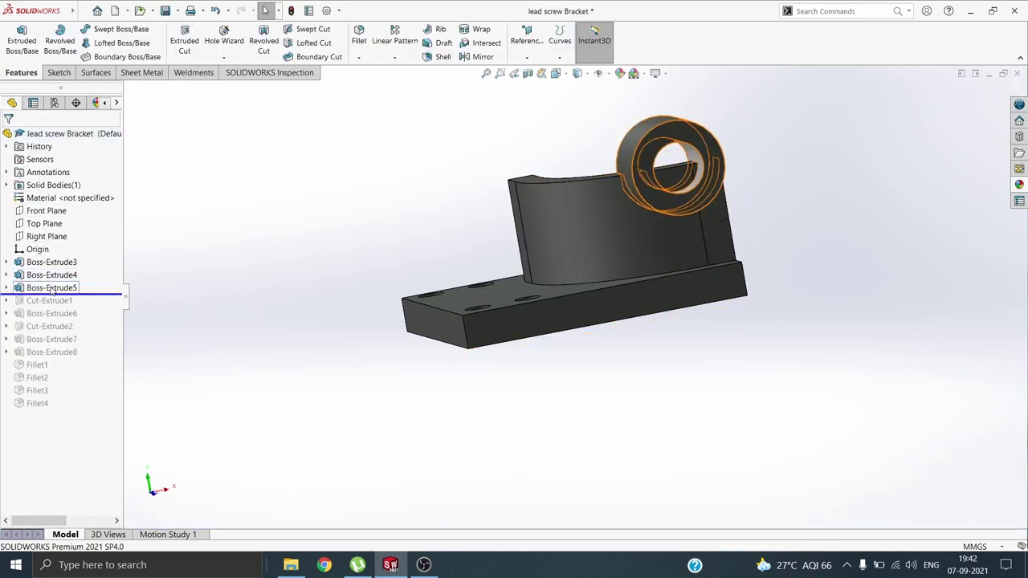
left_click(52, 289)
left_click(77, 255)
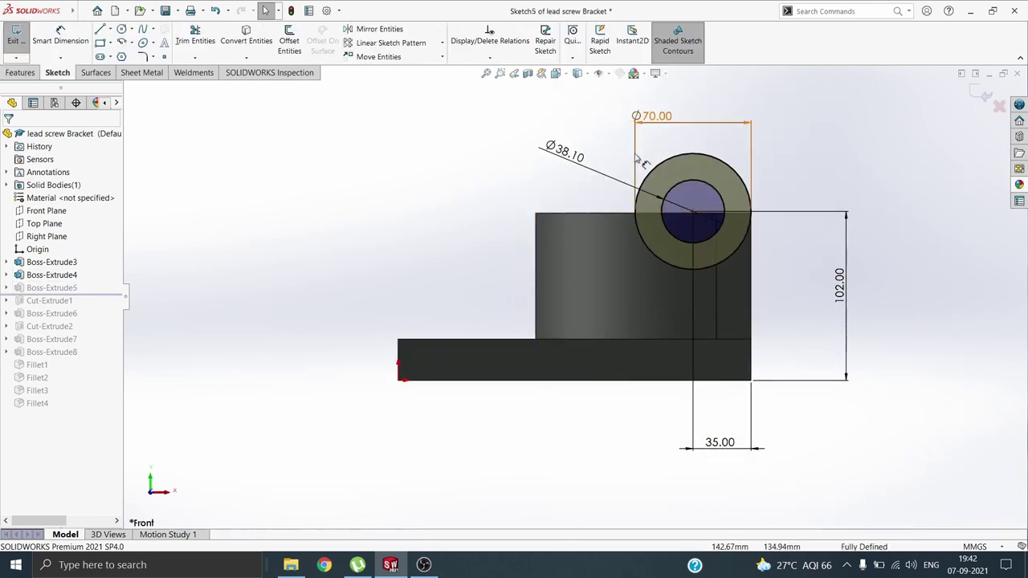
scroll(772, 361, "down", 1)
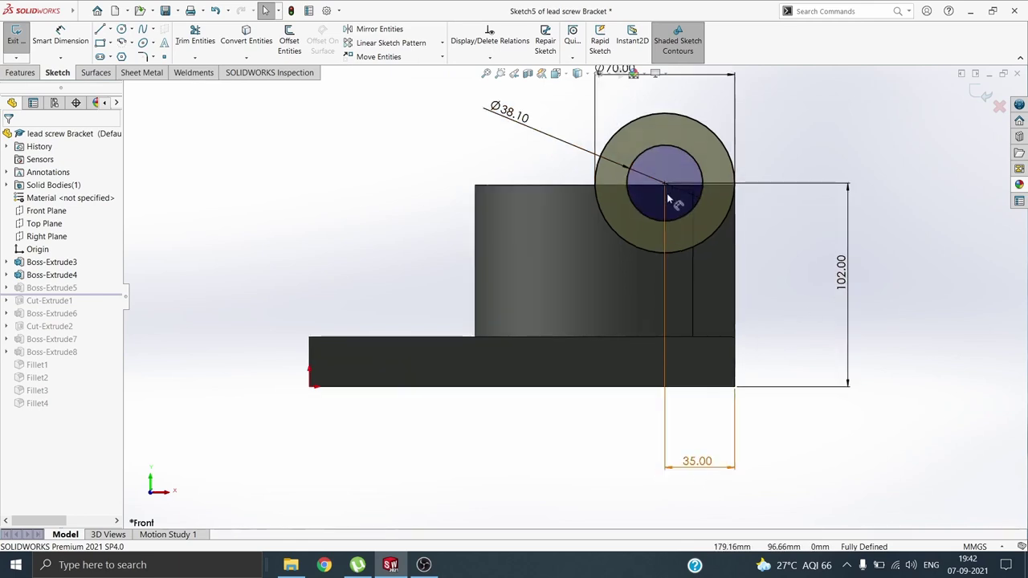
left_click(981, 95)
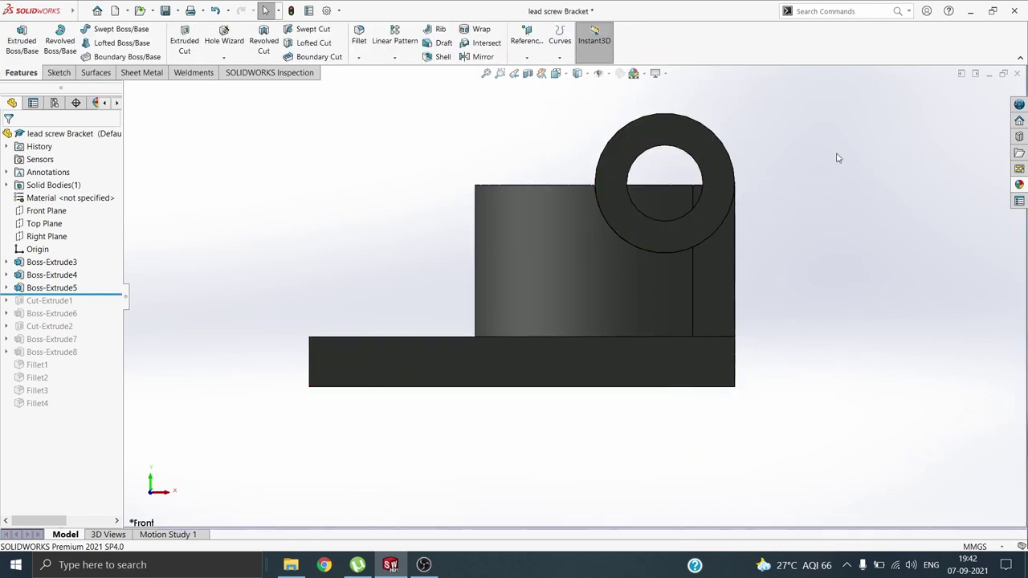
Confirm the ring boss's 51 mm blind extrusion.
left_click(45, 288)
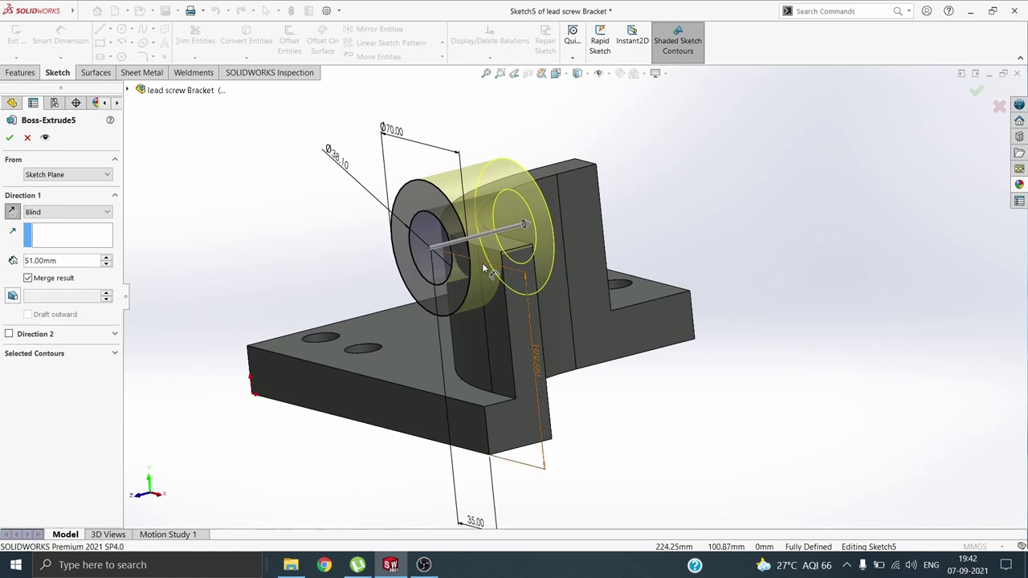
middle_click_drag(485, 267, 350, 287)
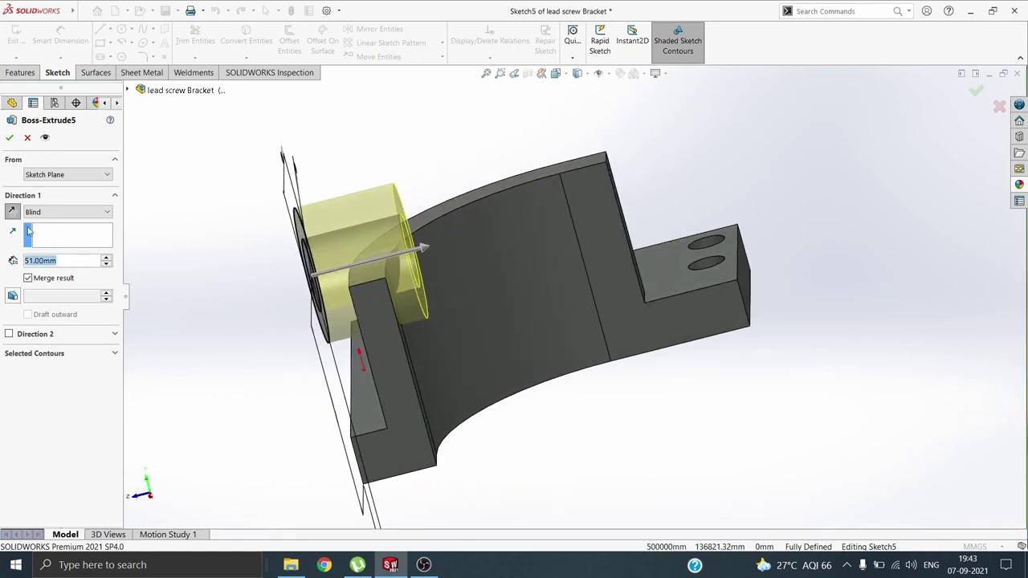
left_click(9, 138)
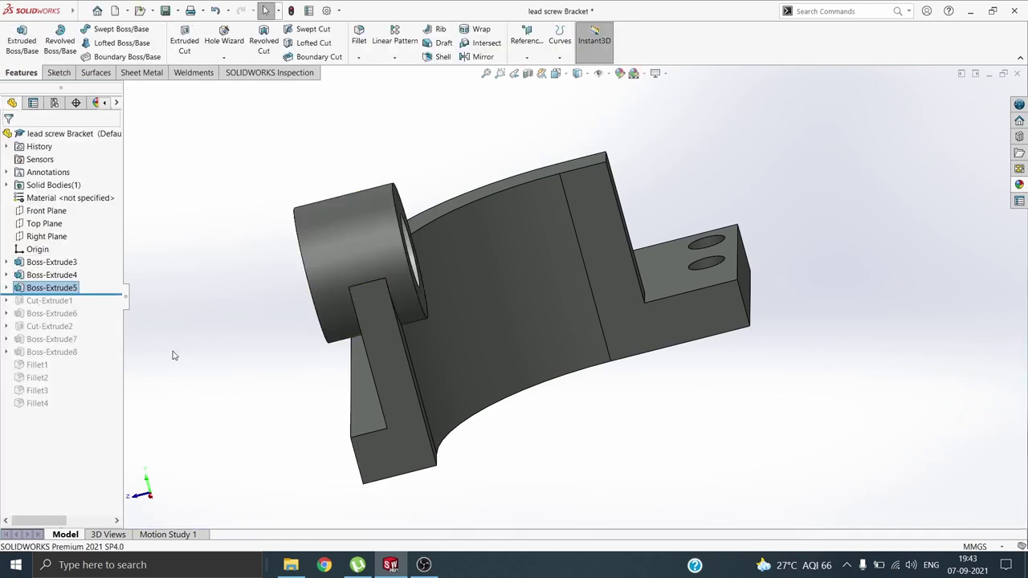
Expand the ring boss and reopen Sketch5, leaving it unchanged.
left_click(40, 288)
left_click(36, 288)
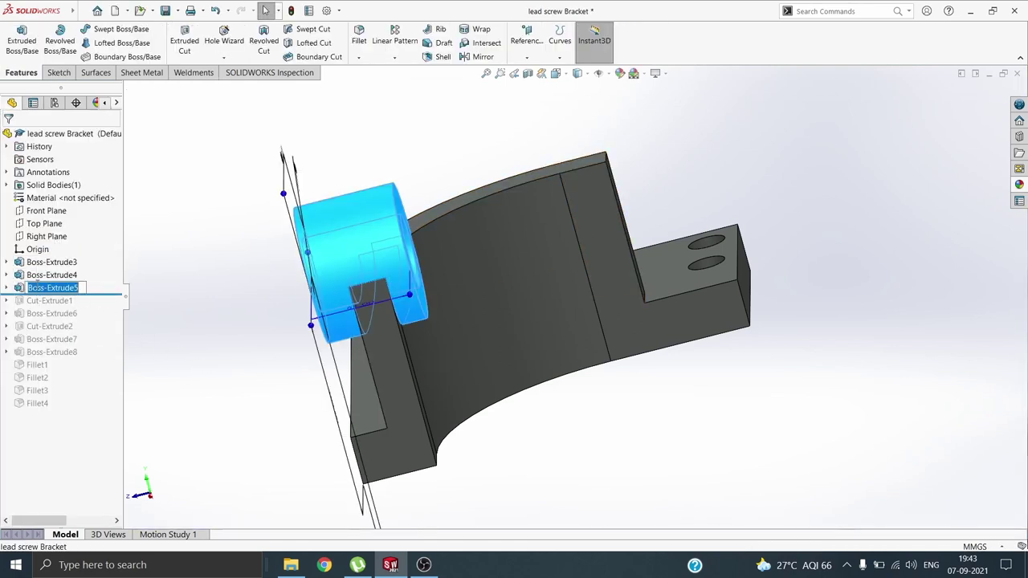
left_click(6, 288)
left_click(7, 288)
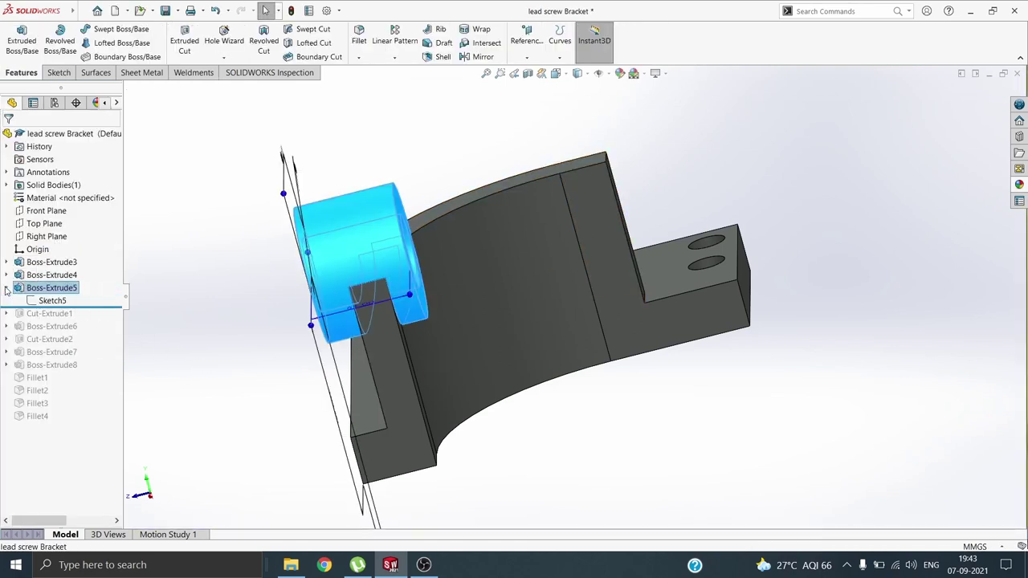
left_click(62, 302)
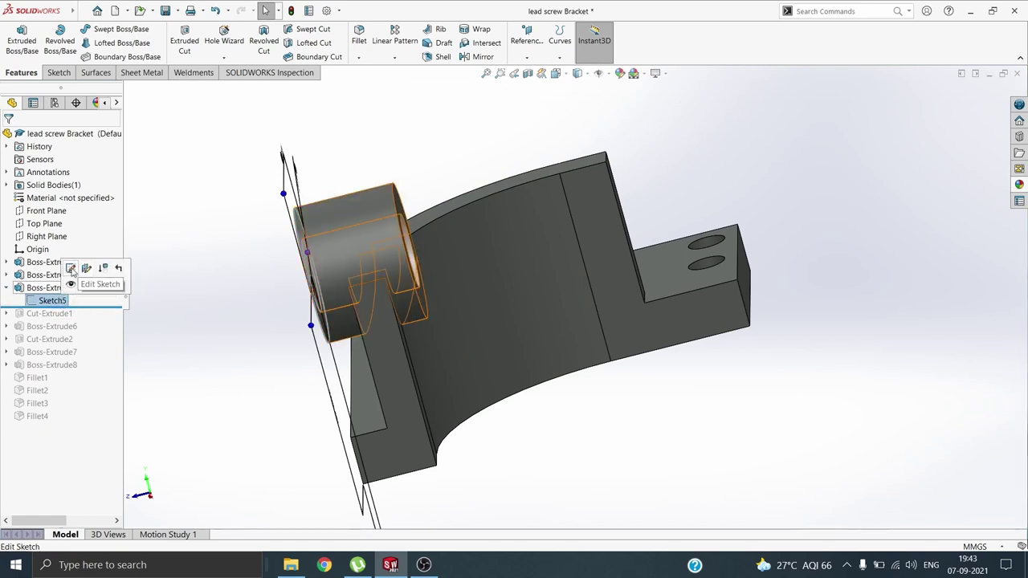
left_click(70, 269)
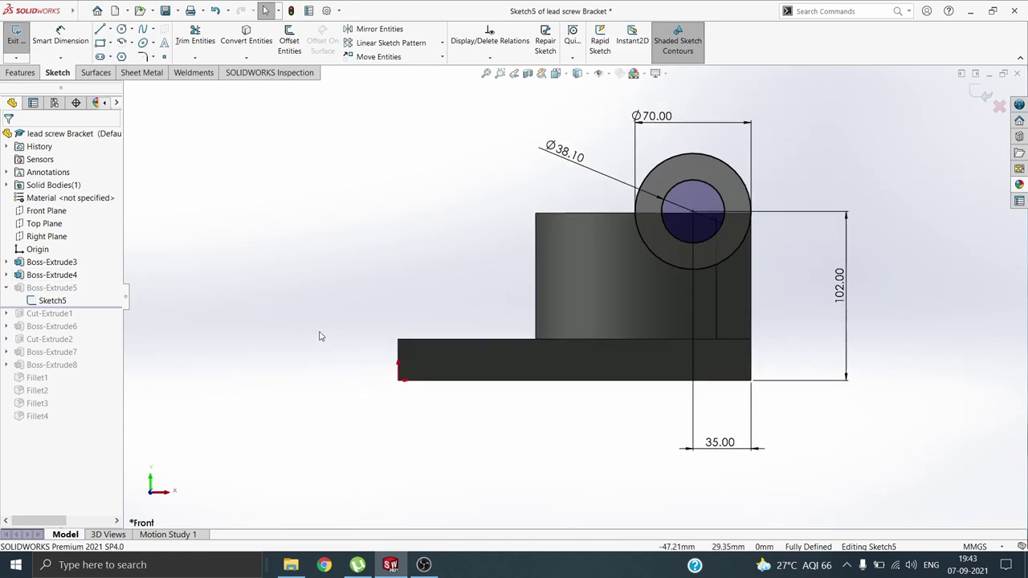
left_click(981, 94)
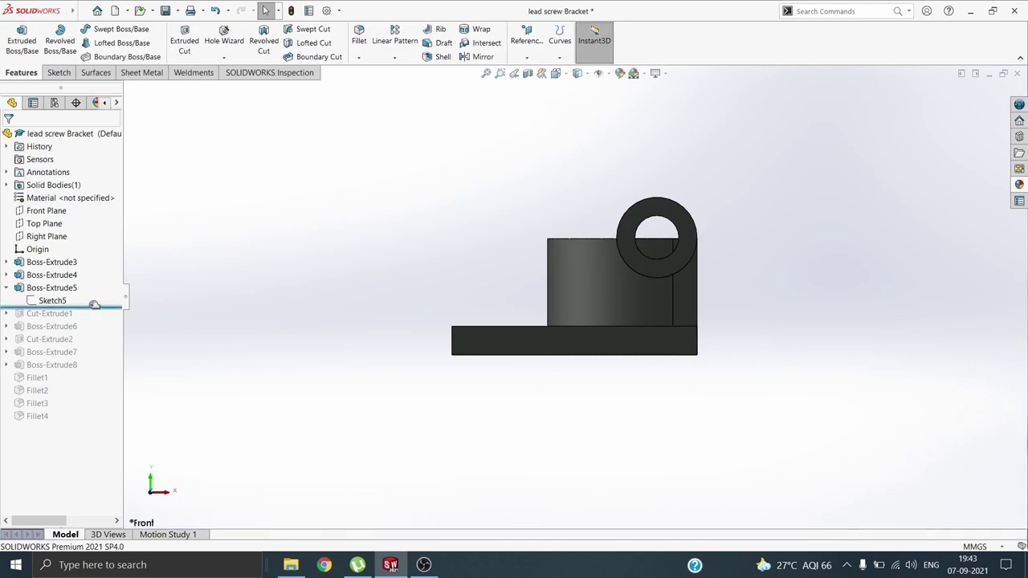
Roll forward to Cut-Extrude1 and confirm its 51 mm blind cut.
left_click_drag(94, 305, 66, 318)
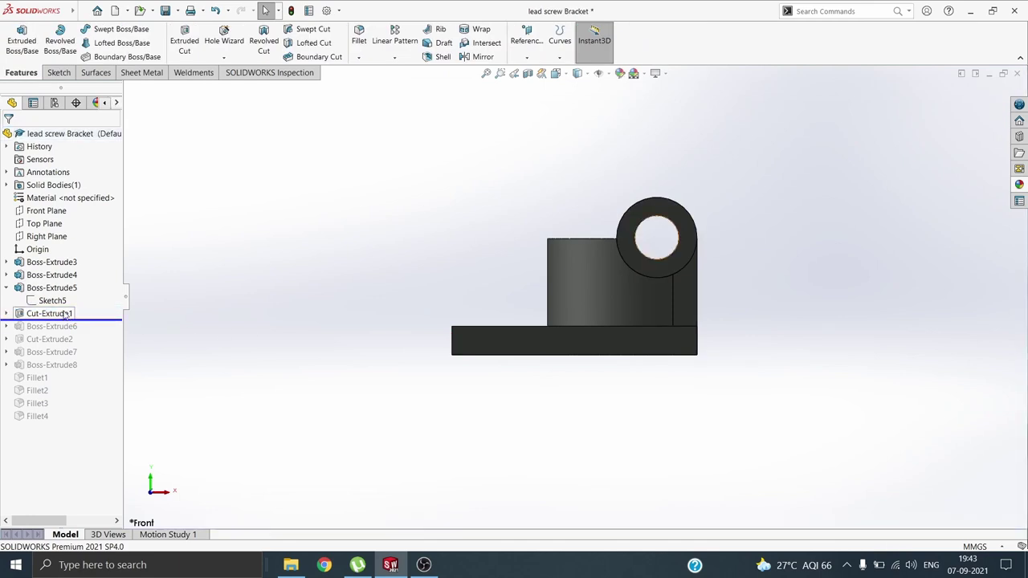
left_click(66, 314)
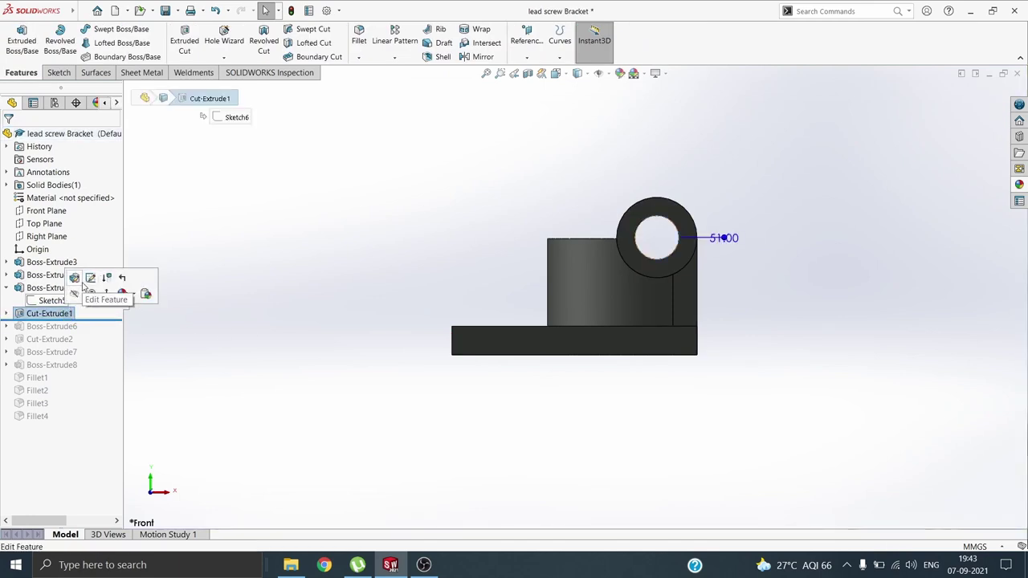
left_click(80, 283)
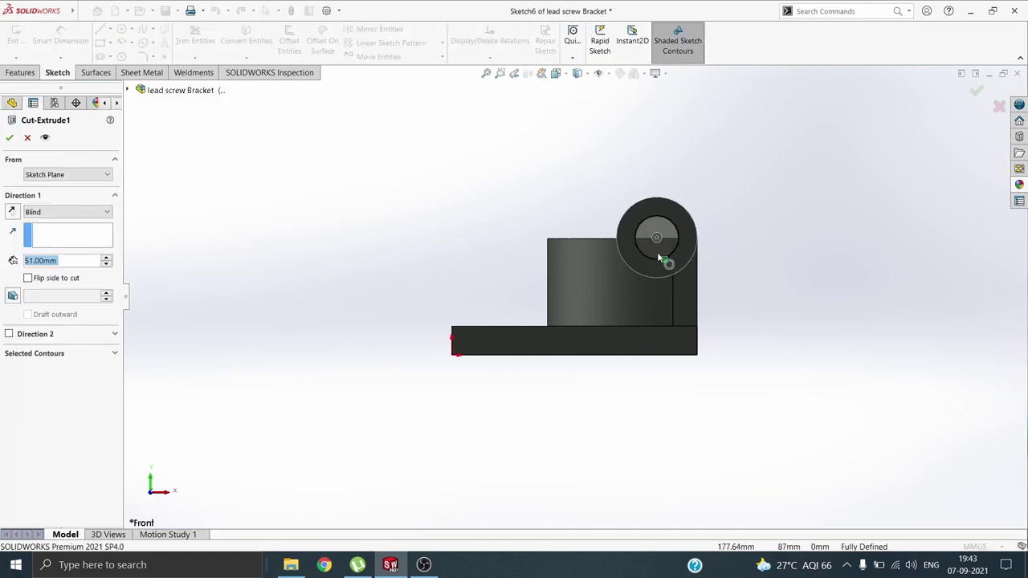
mouse_move(582, 274)
middle_mouse_down()
mouse_move(206, 344)
mouse_move(339, 360)
middle_mouse_up()
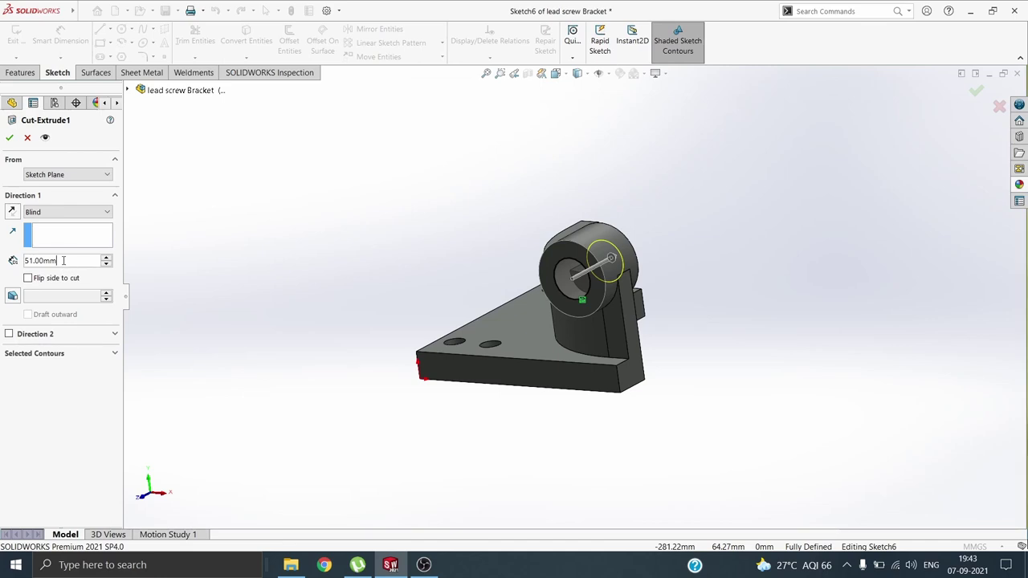
left_click(10, 139)
middle_click_drag(300, 294, 627, 287)
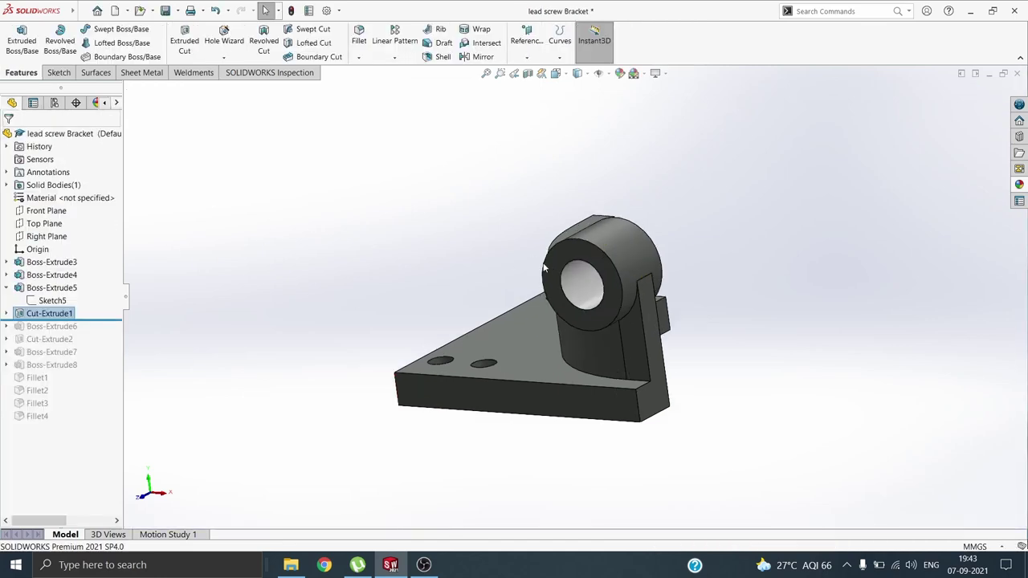
Review Sketch8: the Ø70 circle positioned 102 mm up and 83 mm in.
left_click_drag(63, 320, 63, 334)
left_click(56, 326)
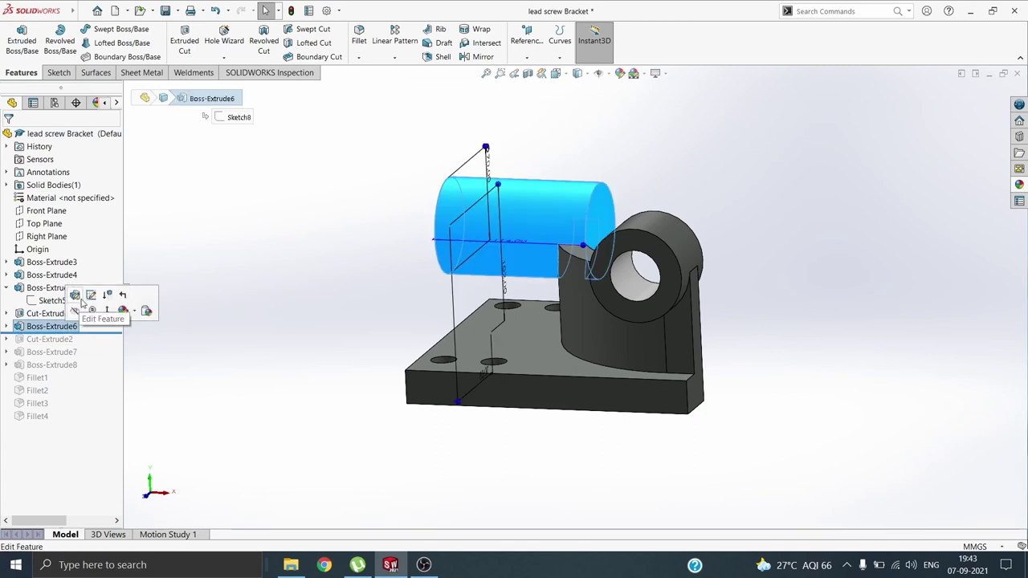
left_click(90, 296)
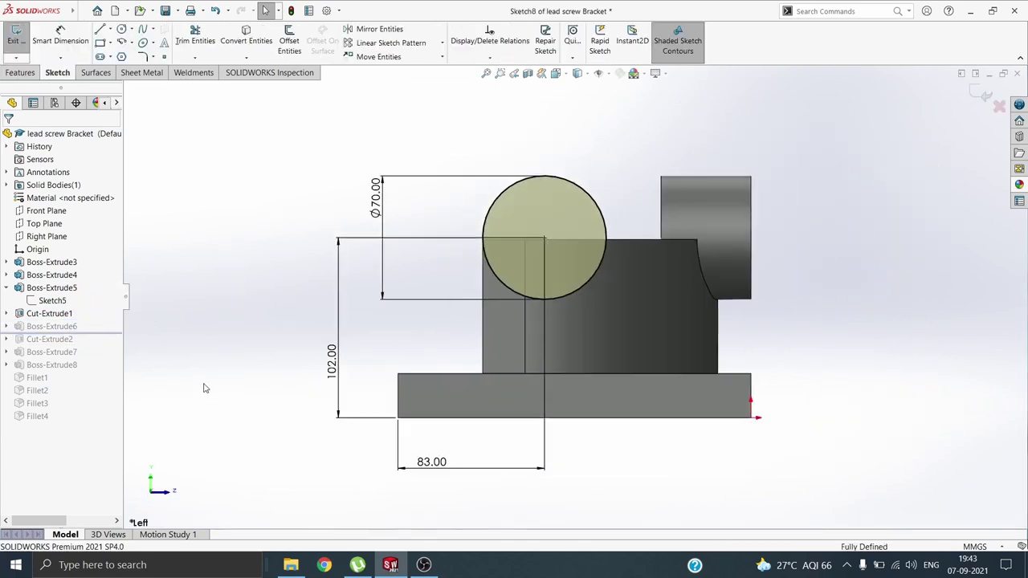
middle_click_drag(235, 383, 407, 404)
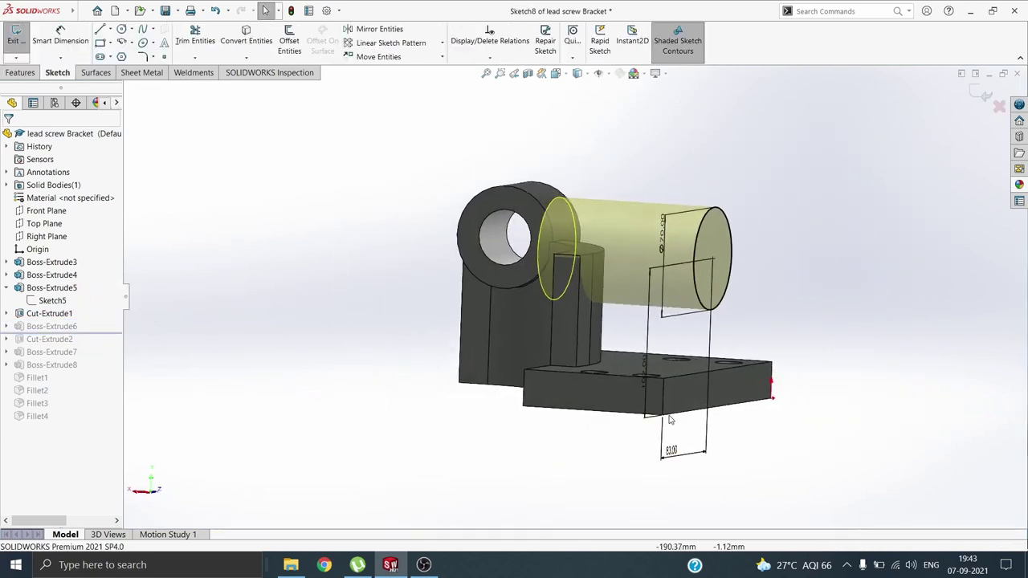
mouse_move(680, 378)
middle_mouse_down()
mouse_move(571, 304)
mouse_move(586, 328)
middle_mouse_up()
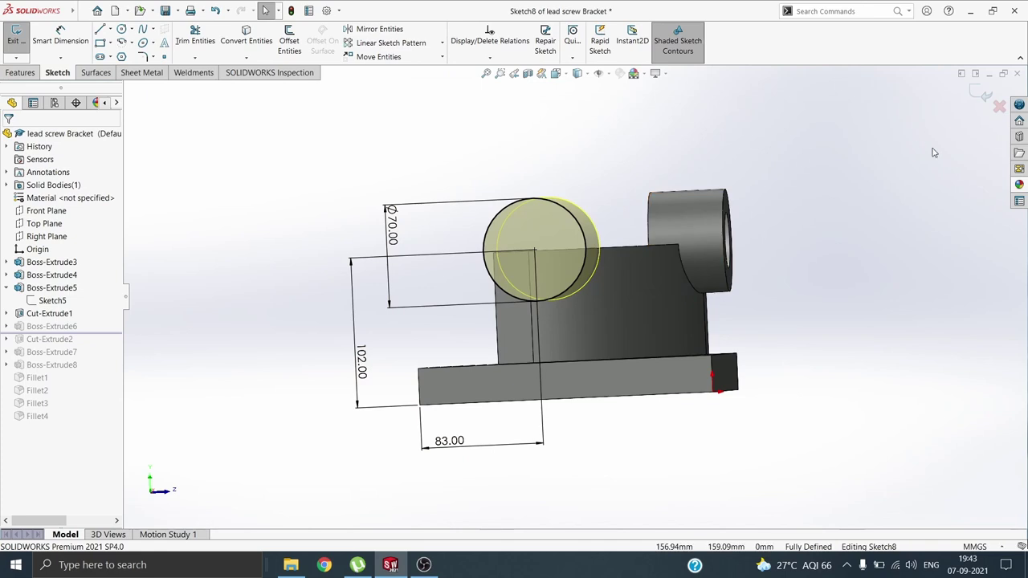
left_click(985, 95)
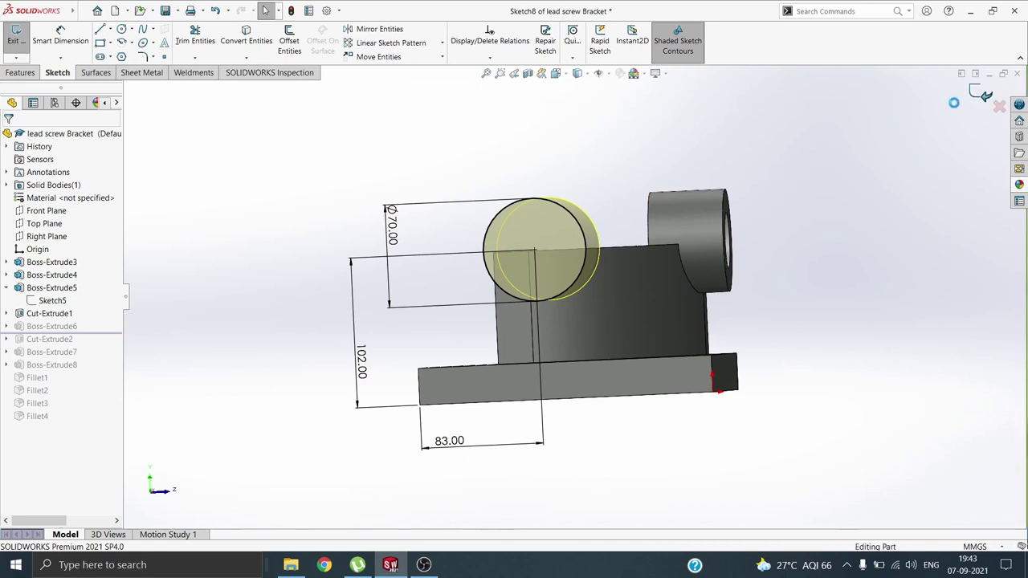
Confirm Boss-Extrude6 as a 114 mm blind merged extrusion, then roll forward to Cut-Extrude2.
left_click(76, 326)
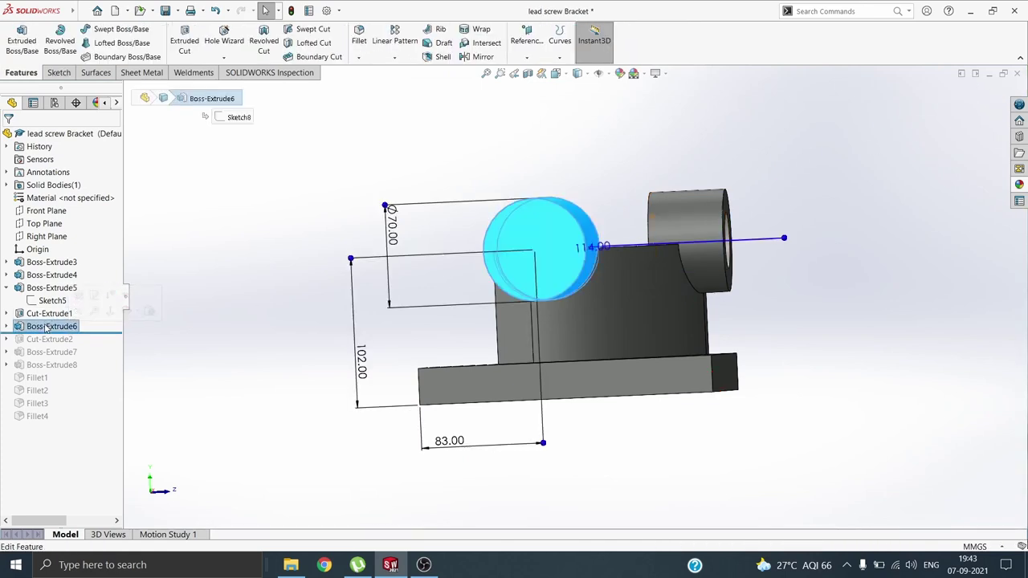
left_click(81, 296)
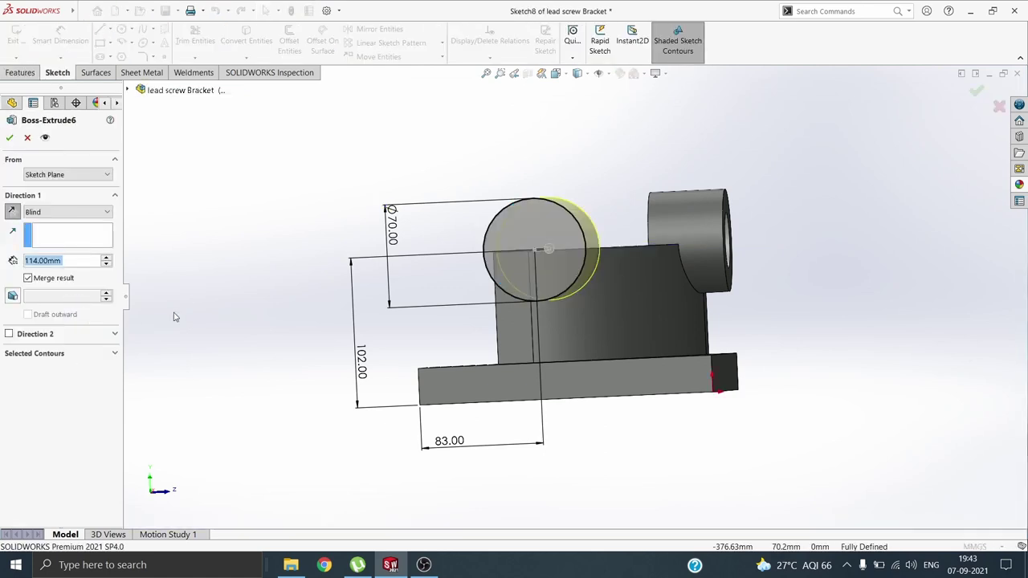
middle_click_drag(175, 317, 393, 350)
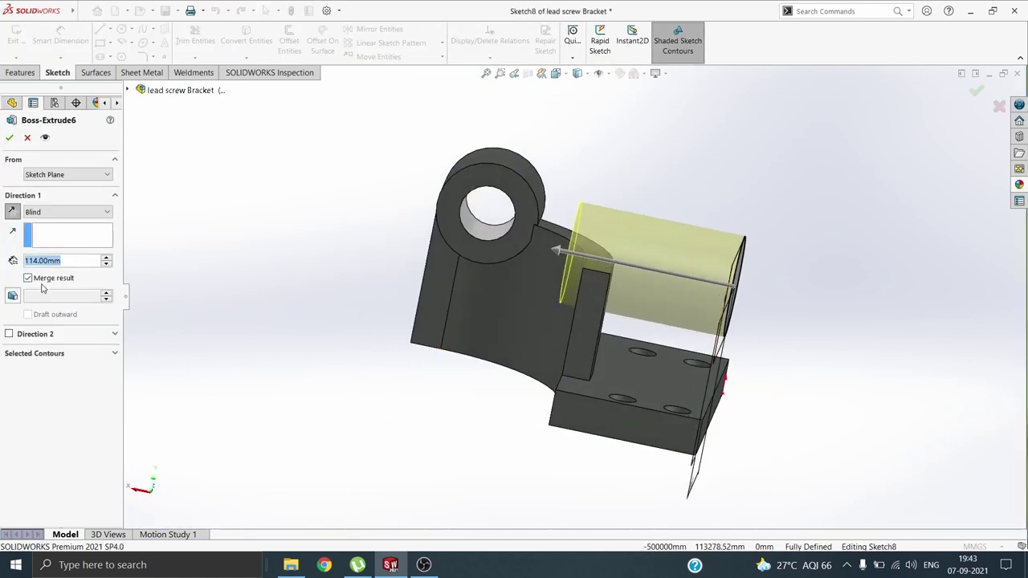
left_click(9, 137)
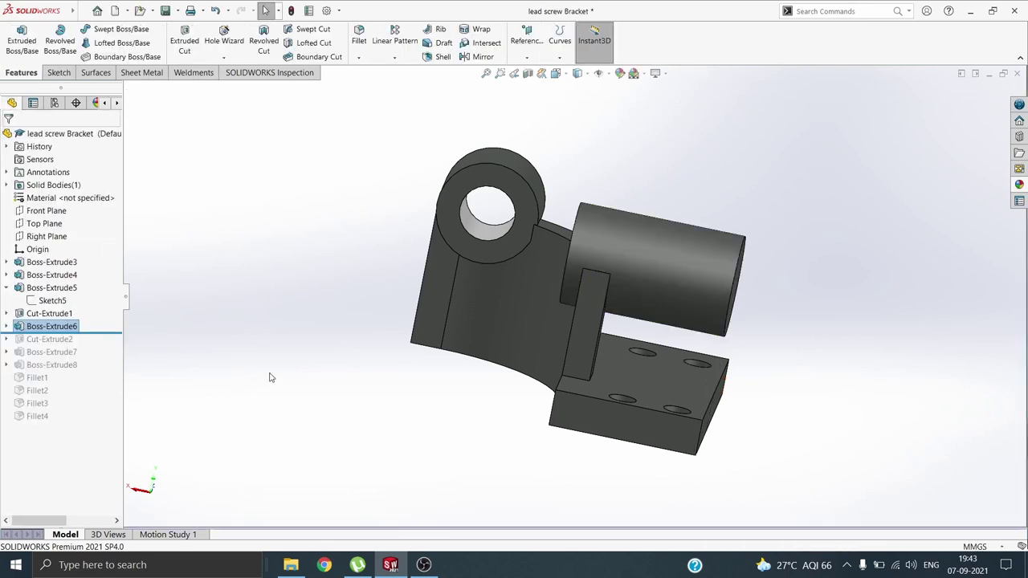
left_click(99, 330)
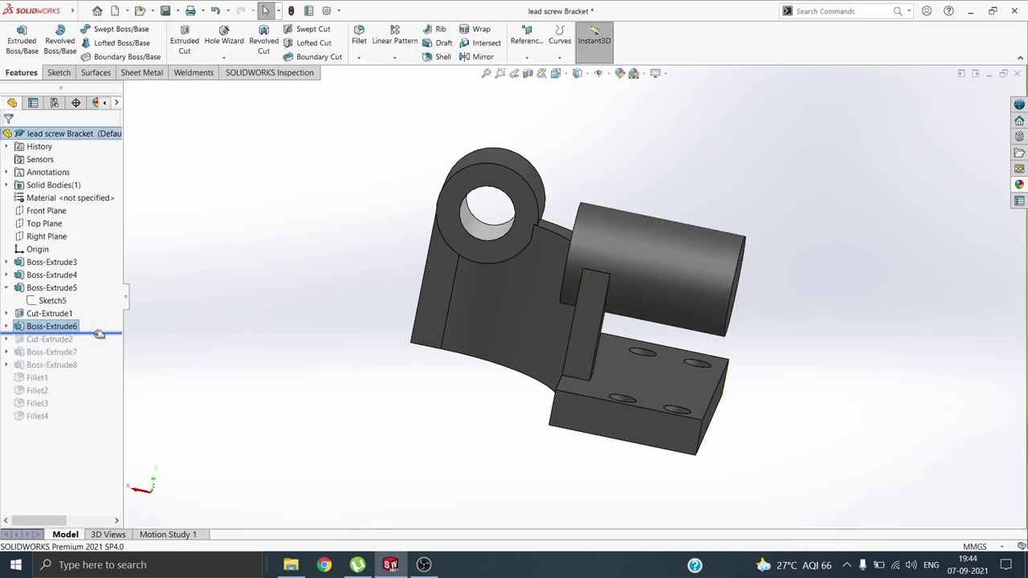
left_click(50, 339)
Review Sketch9's Ø38.10 bore circle and its 83.00 offset dimension.
left_click(71, 308)
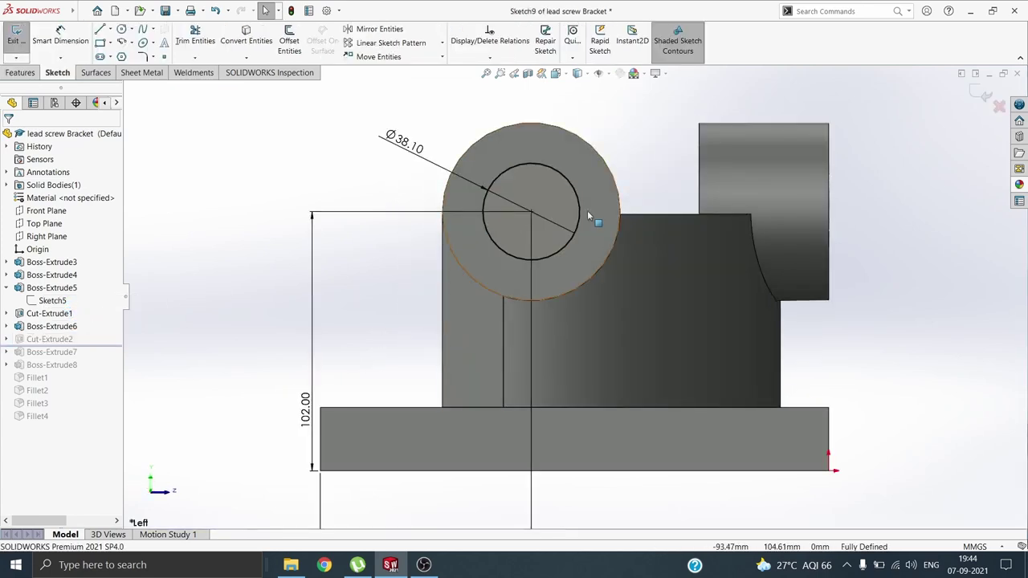
key("f")
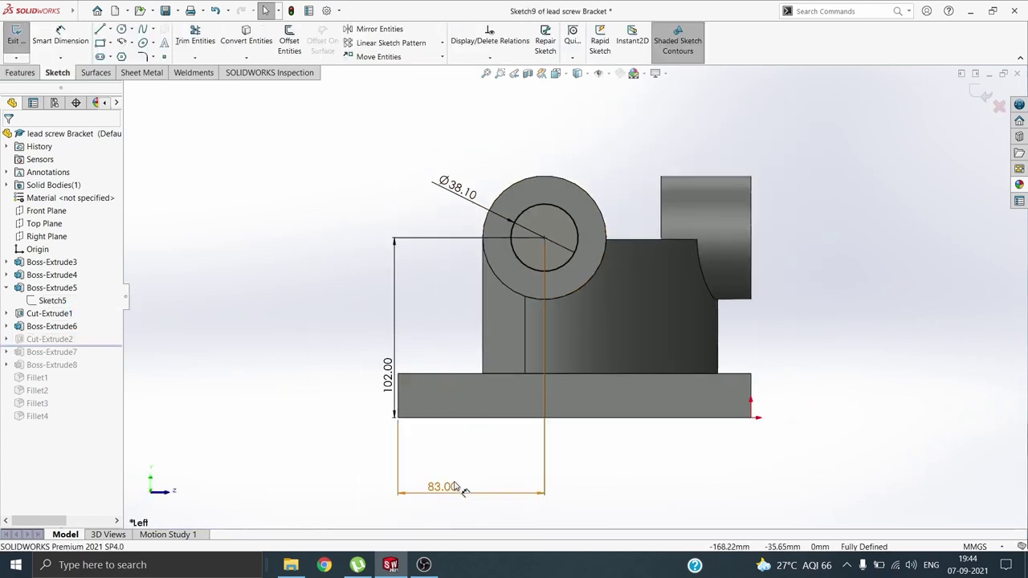
left_click(457, 445)
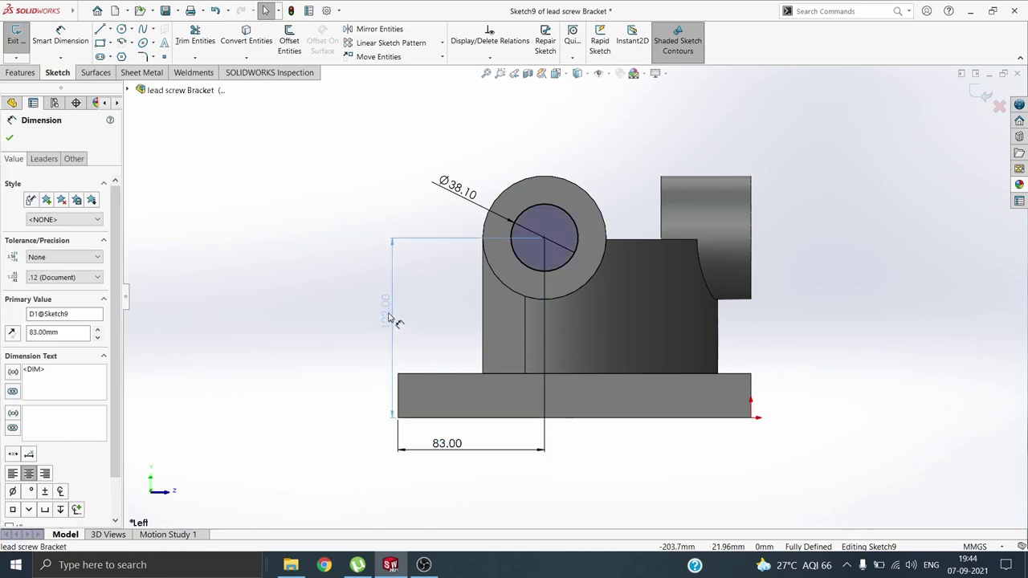
left_click(980, 95)
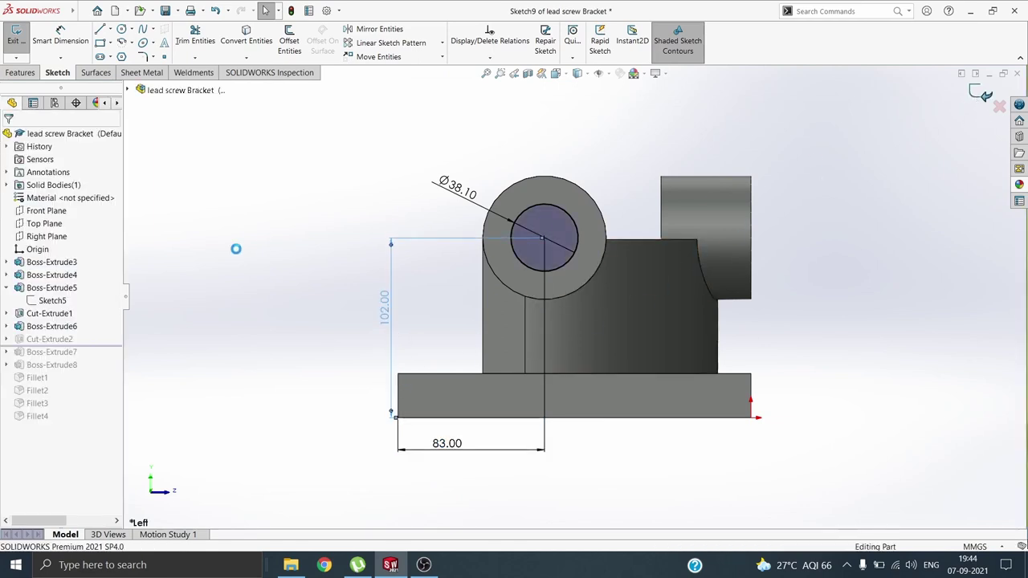
Confirm Cut-Extrude2's 114 mm blind bore depth.
left_click(50, 339)
left_click(62, 308)
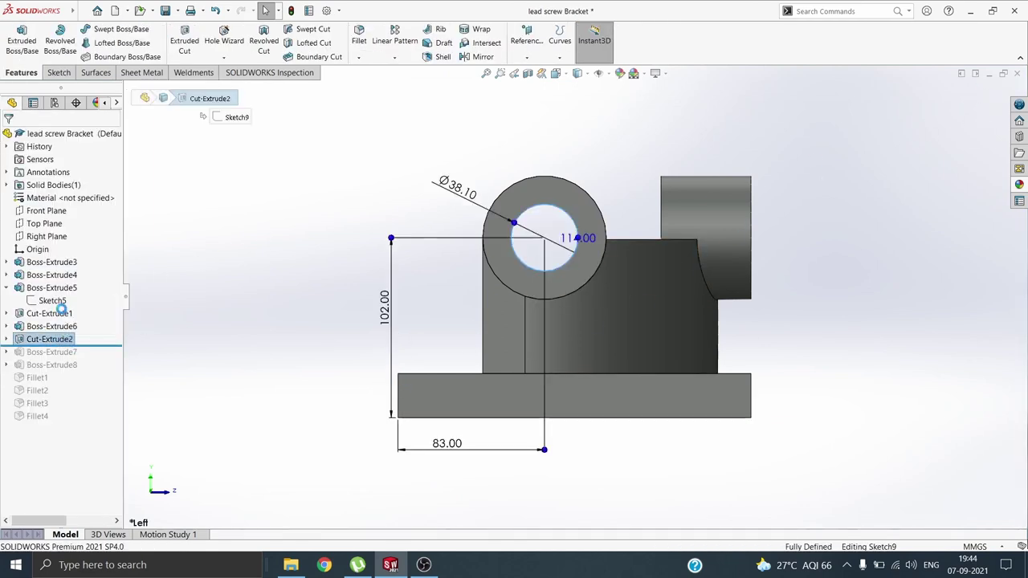
mouse_move(223, 324)
middle_mouse_down()
mouse_move(329, 348)
mouse_move(509, 284)
mouse_move(112, 278)
middle_mouse_up()
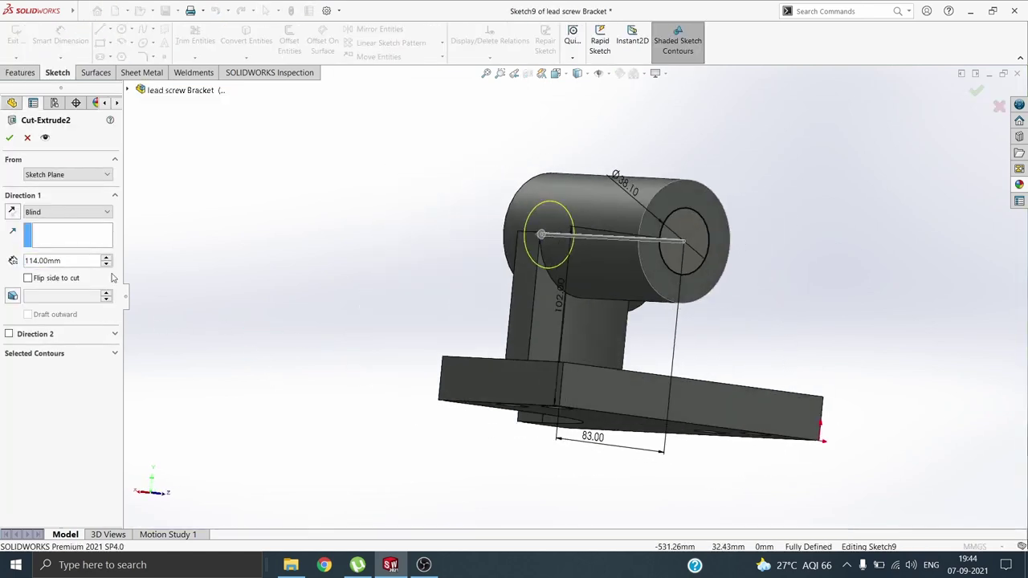
left_click(11, 139)
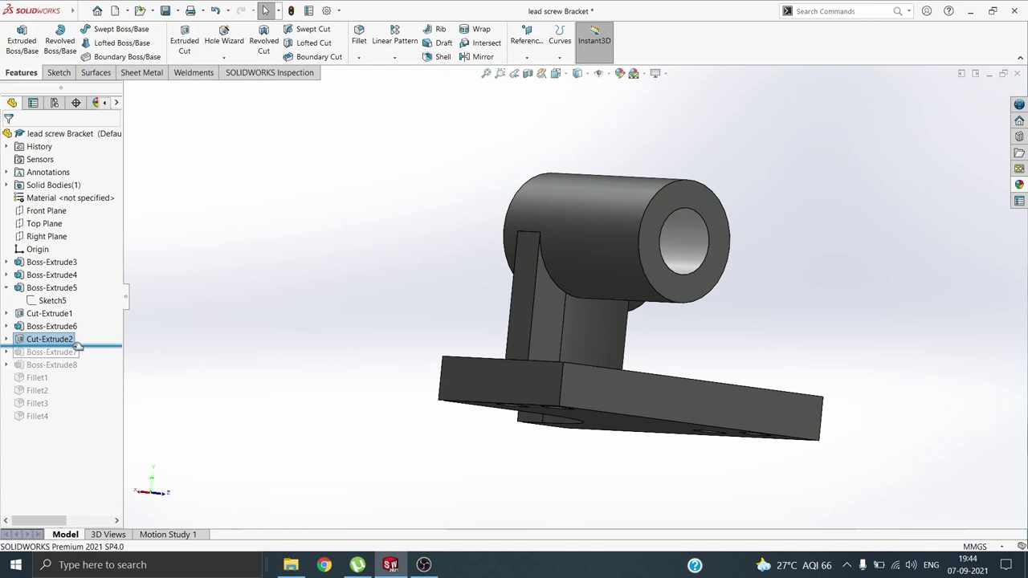
Roll forward to Boss-Extrude7 and review its rib sketch from the front view.
left_click_drag(78, 344, 70, 359)
left_click(67, 353)
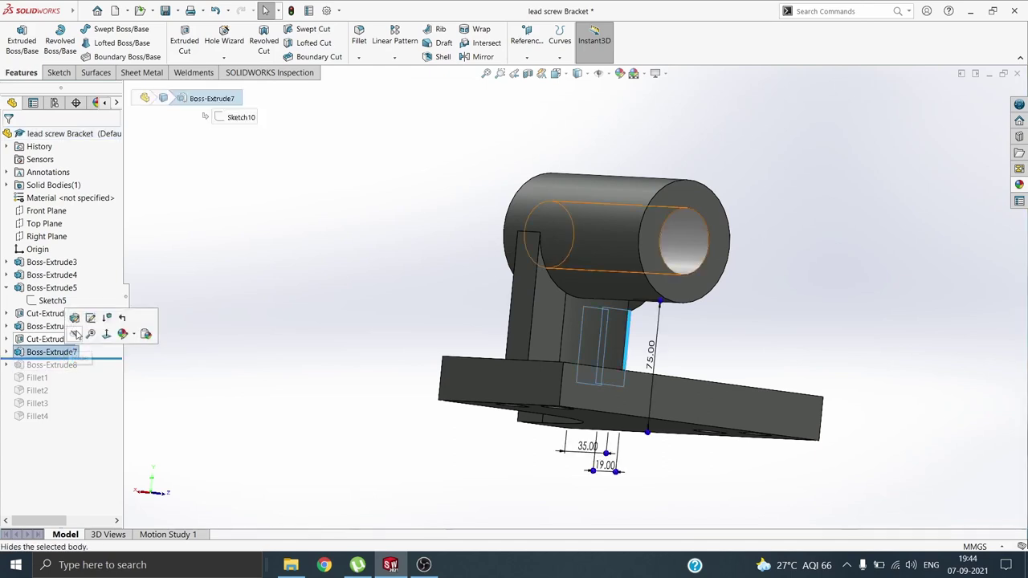
left_click(90, 317)
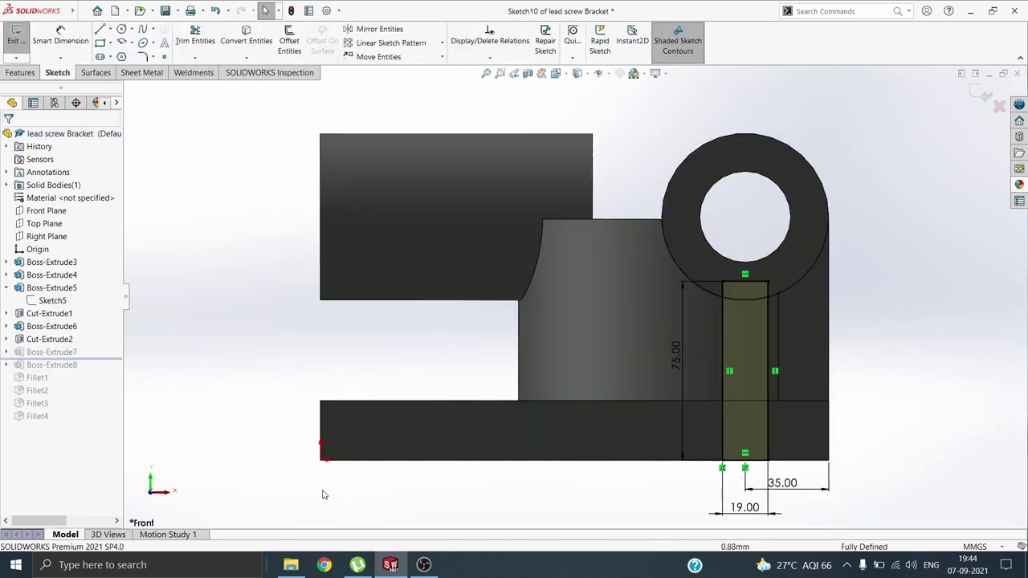
scroll(606, 482, "up", 2)
mouse_move(605, 482)
middle_mouse_down()
mouse_move(560, 477)
mouse_move(538, 451)
middle_mouse_up()
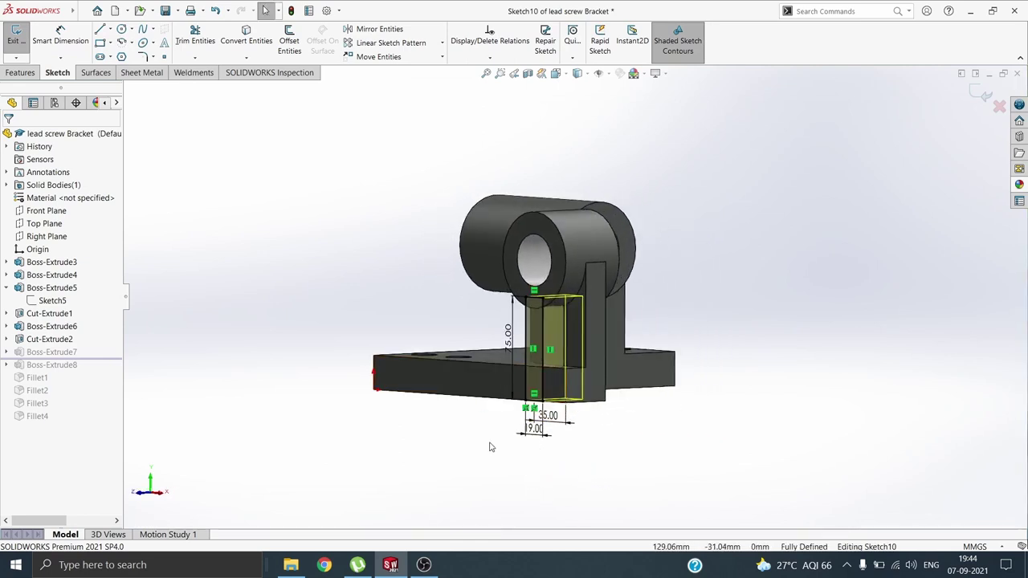
key("space")
left_click(334, 333)
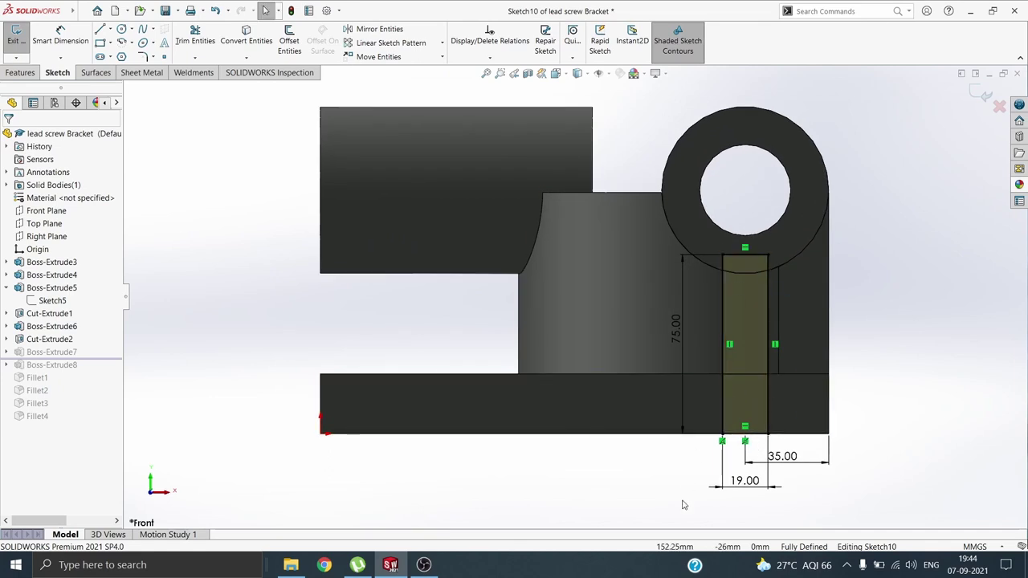
scroll(685, 368, "down", 2)
key("z")
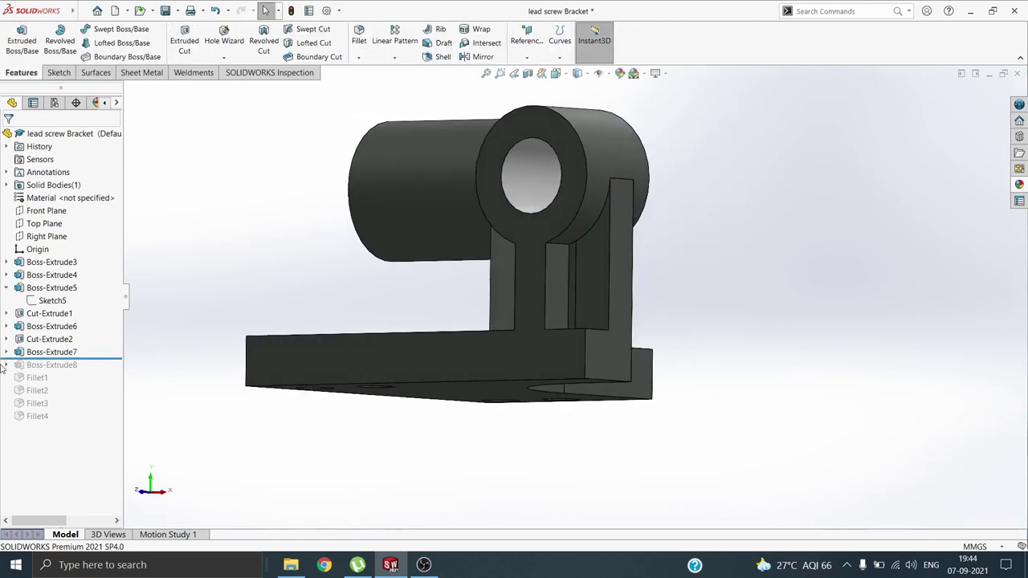
Confirm the 19 mm wide, 75 mm tall rib extruded up to the surface under the ring boss.
left_click(48, 351)
left_click(58, 315)
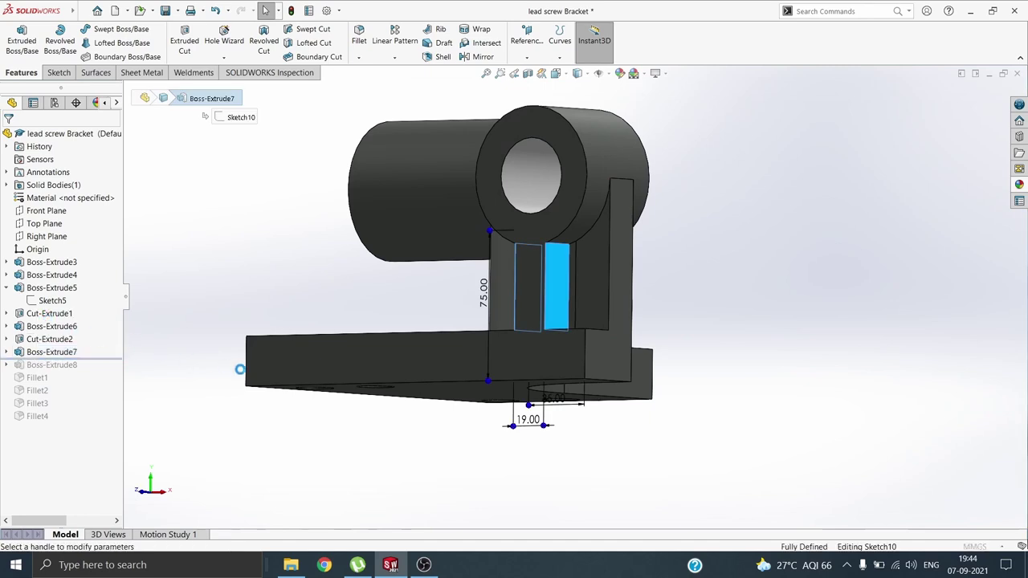
middle_click_drag(305, 415, 296, 412)
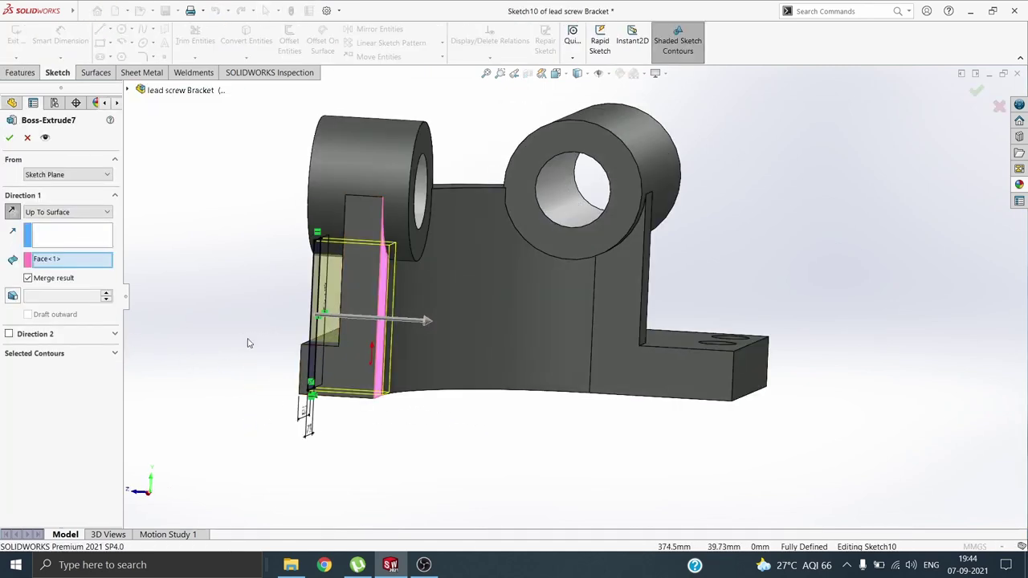
middle_click_drag(248, 344, 326, 310)
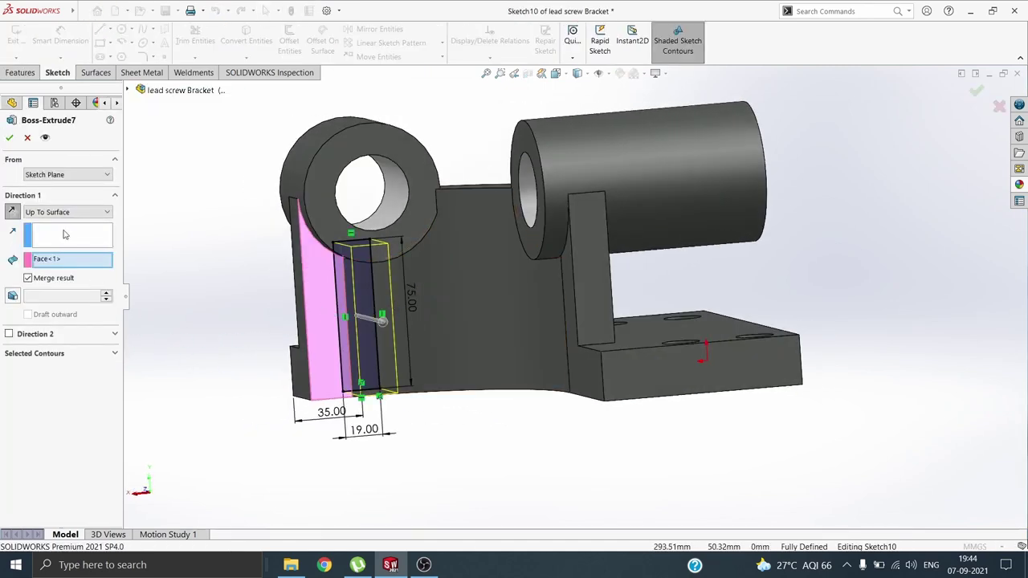
left_click(8, 139)
mouse_move(408, 450)
middle_mouse_down()
mouse_move(505, 450)
mouse_move(609, 495)
mouse_move(215, 438)
middle_mouse_up()
left_click_drag(50, 360, 45, 370)
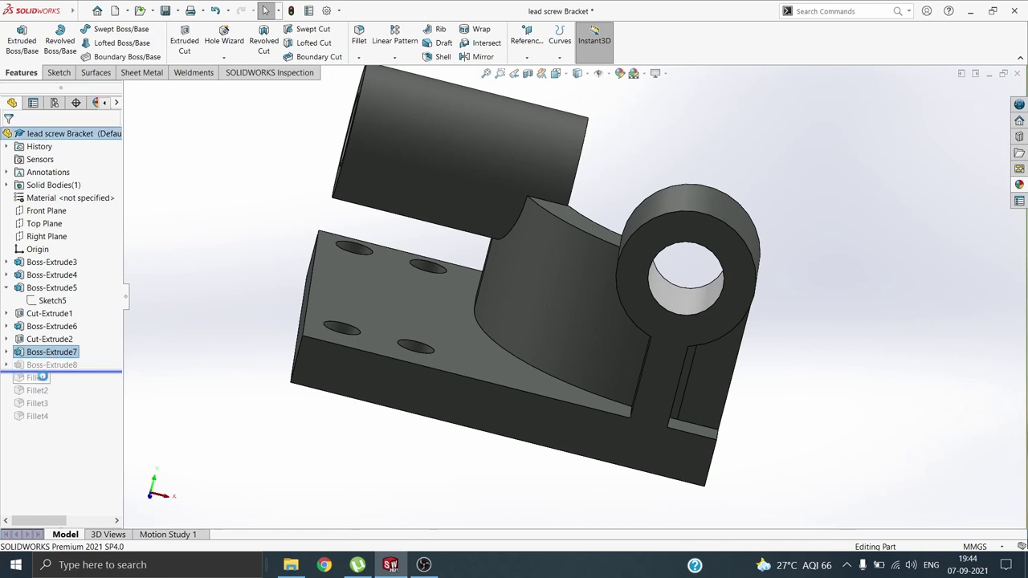
Review Sketch11, the 19 × 75 mm rib rectangle under the second boss.
left_click(48, 365)
left_click(76, 332)
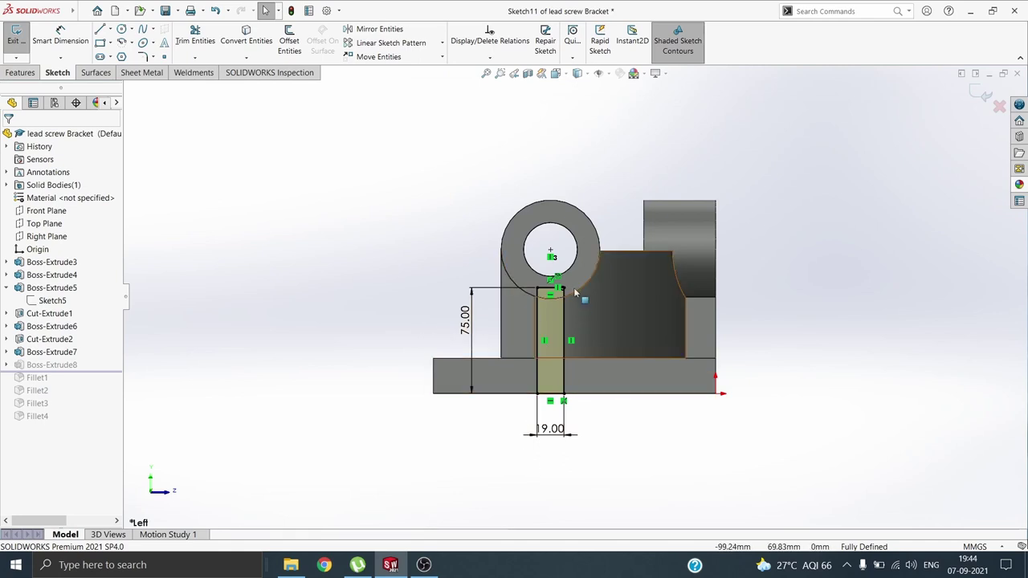
scroll(576, 294, "down", 2)
scroll(551, 294, "down", 3)
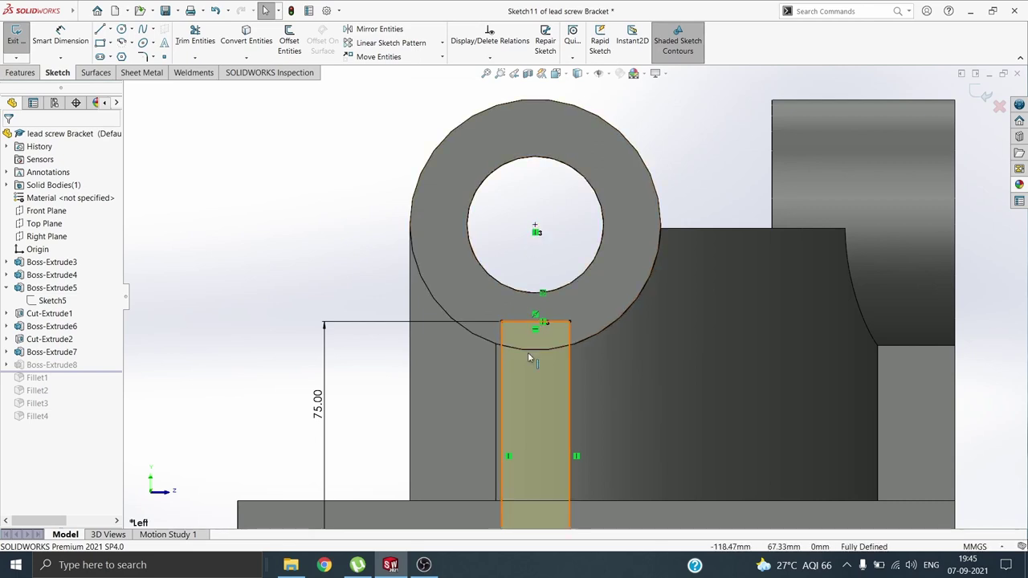
scroll(522, 371, "up", 2)
scroll(513, 388, "up", 3)
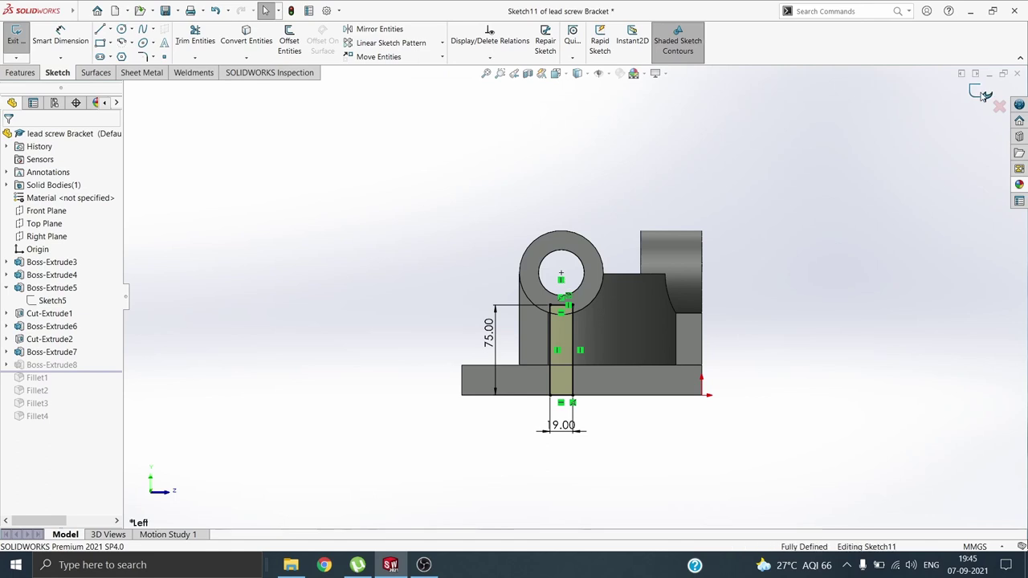
left_click(981, 95)
middle_click_drag(933, 253, 253, 304)
Confirm Boss-Extrude8 extruded Up To Surface on the curved wall face.
left_click(48, 364)
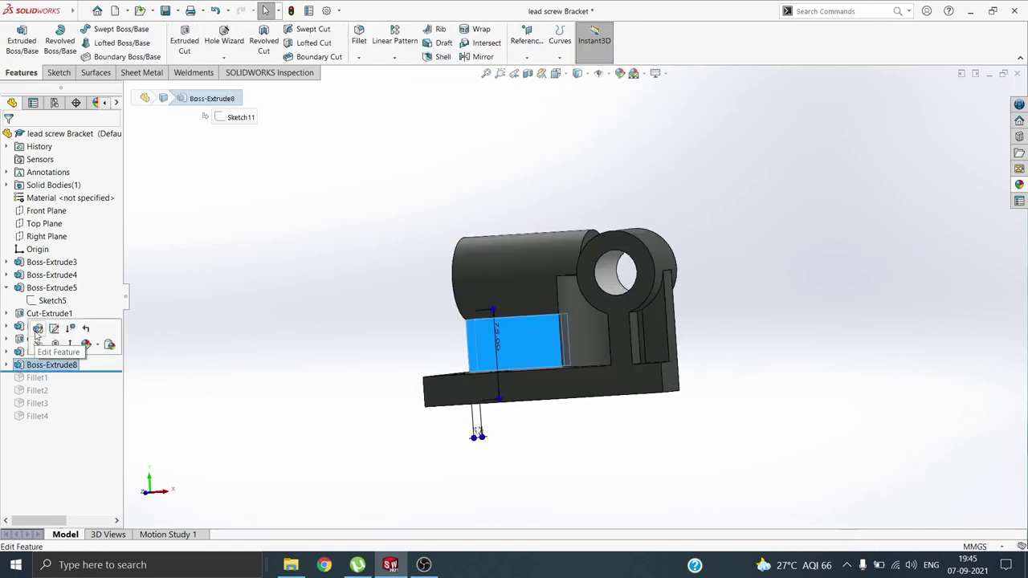
left_click(86, 341)
mouse_move(365, 356)
middle_mouse_down()
mouse_move(241, 383)
mouse_move(575, 360)
middle_mouse_up()
scroll(574, 335, "down", 2)
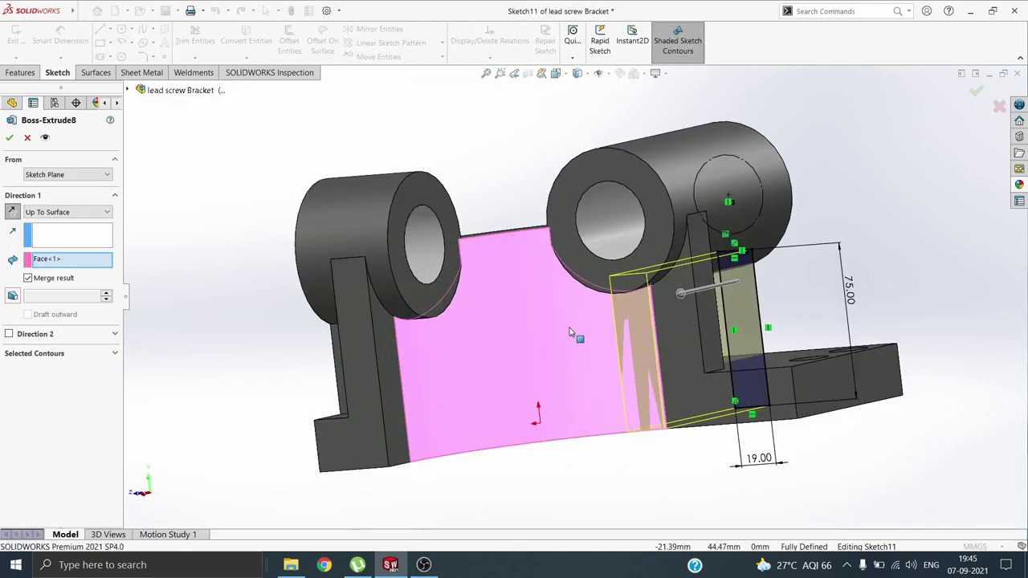
scroll(592, 346, "down", 2)
scroll(649, 326, "down", 2)
scroll(665, 306, "down", 1)
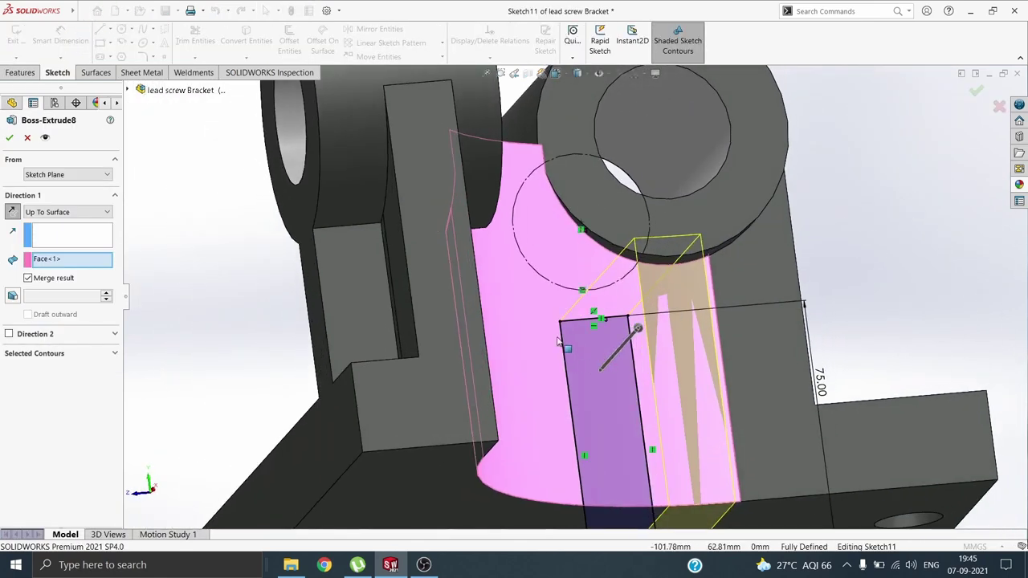
scroll(558, 342, "up", 5)
middle_click_drag(514, 358, 402, 345)
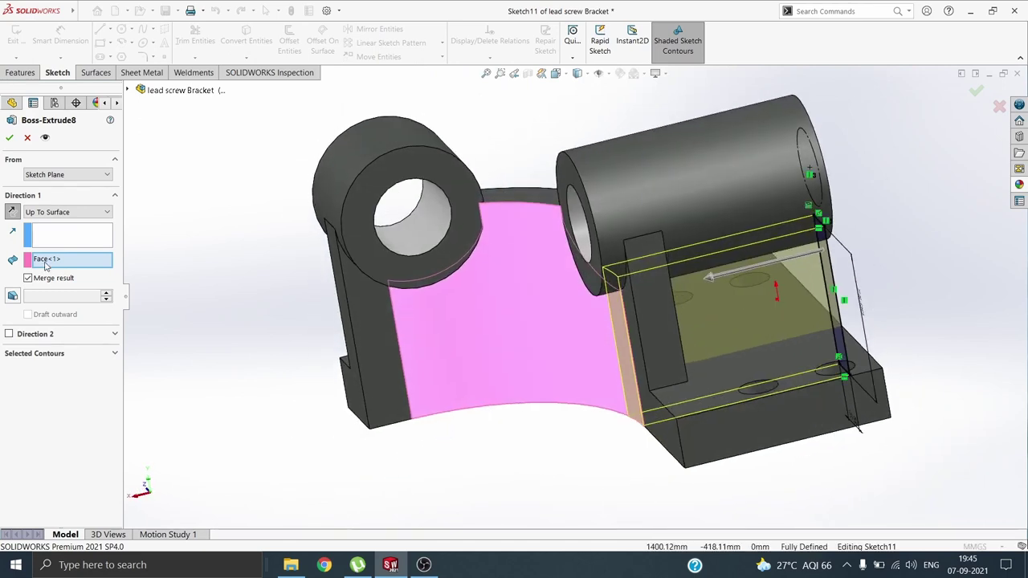
key("Return")
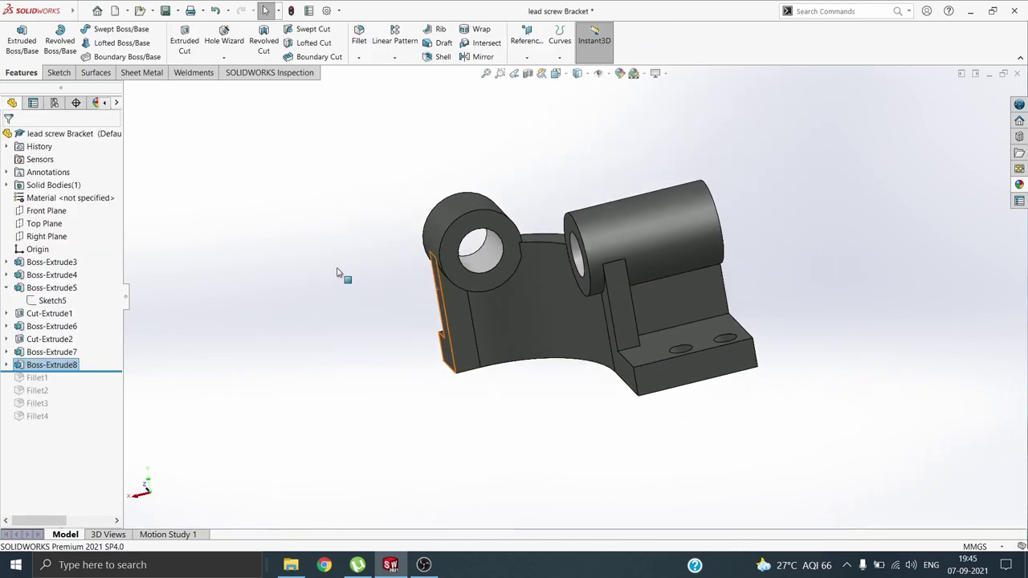
mouse_move(340, 275)
middle_mouse_down()
mouse_move(495, 292)
mouse_move(546, 413)
mouse_move(440, 253)
mouse_move(354, 307)
middle_mouse_up()
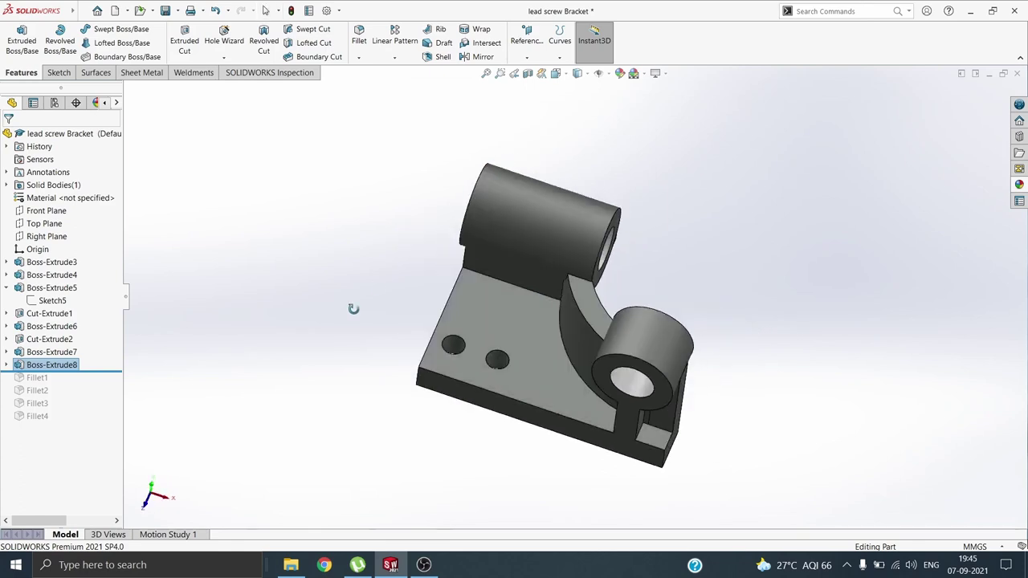
Roll forward to Fillet1 and confirm its 3 mm round on three edges.
left_click_drag(38, 370, 37, 384)
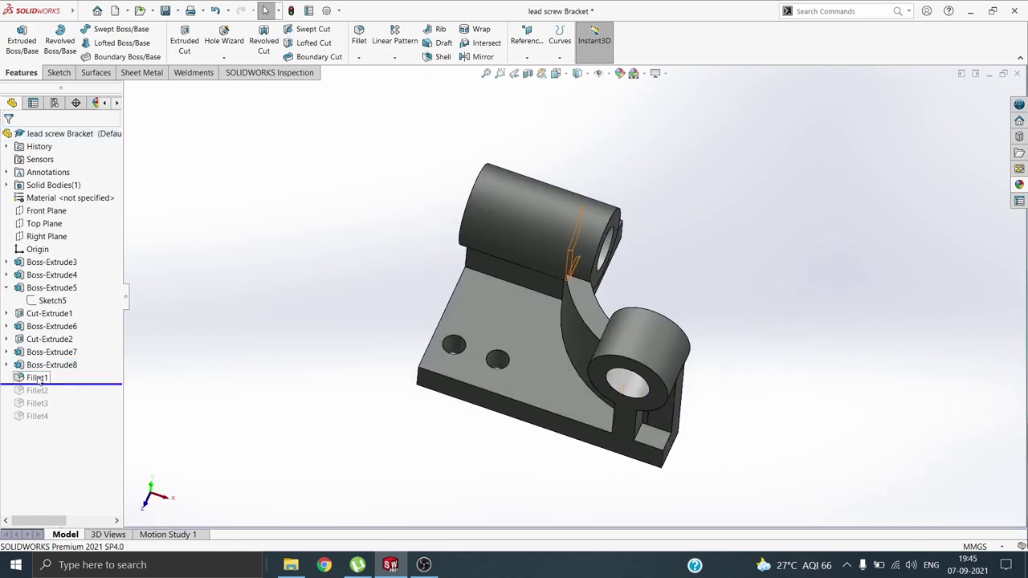
left_click(37, 377)
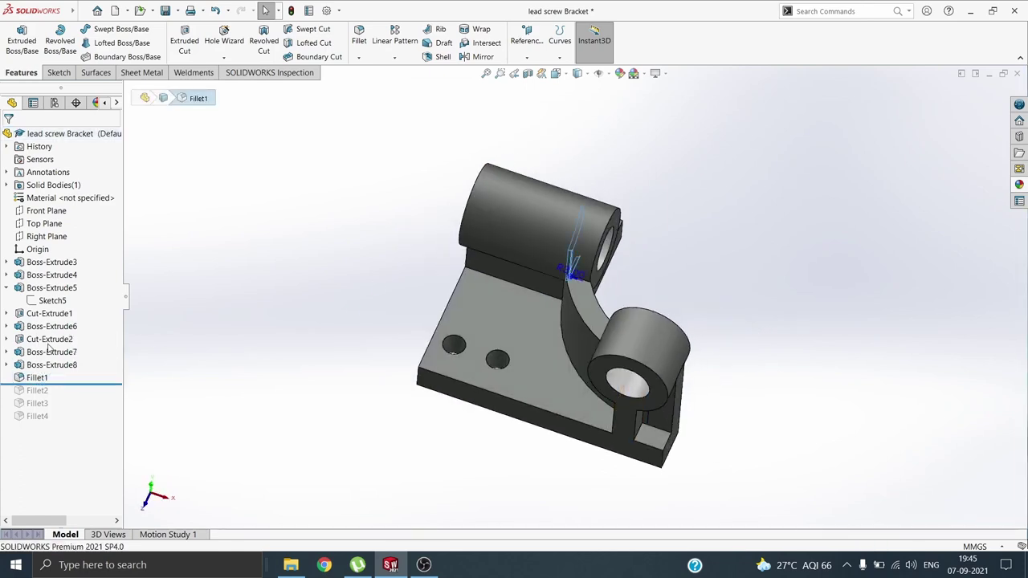
left_click(48, 347)
mouse_move(381, 287)
middle_mouse_down()
mouse_move(245, 440)
mouse_move(612, 320)
middle_mouse_up()
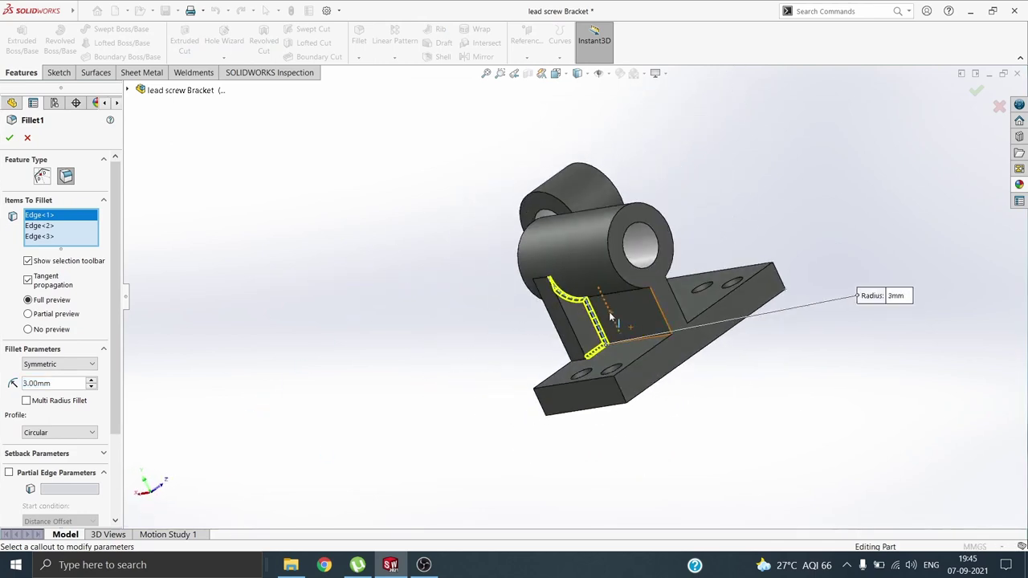
scroll(573, 356, "down", 3)
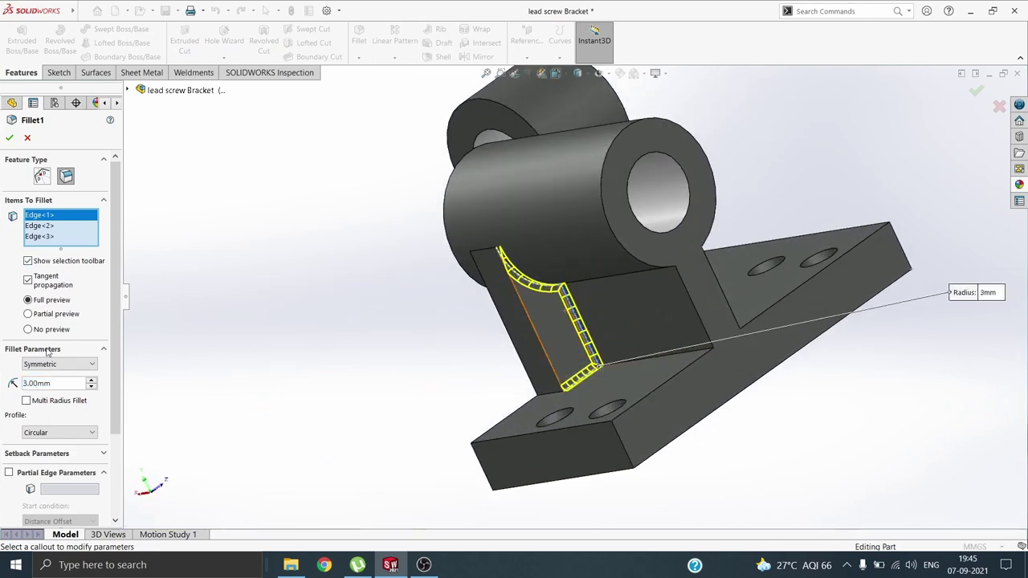
left_click(7, 139)
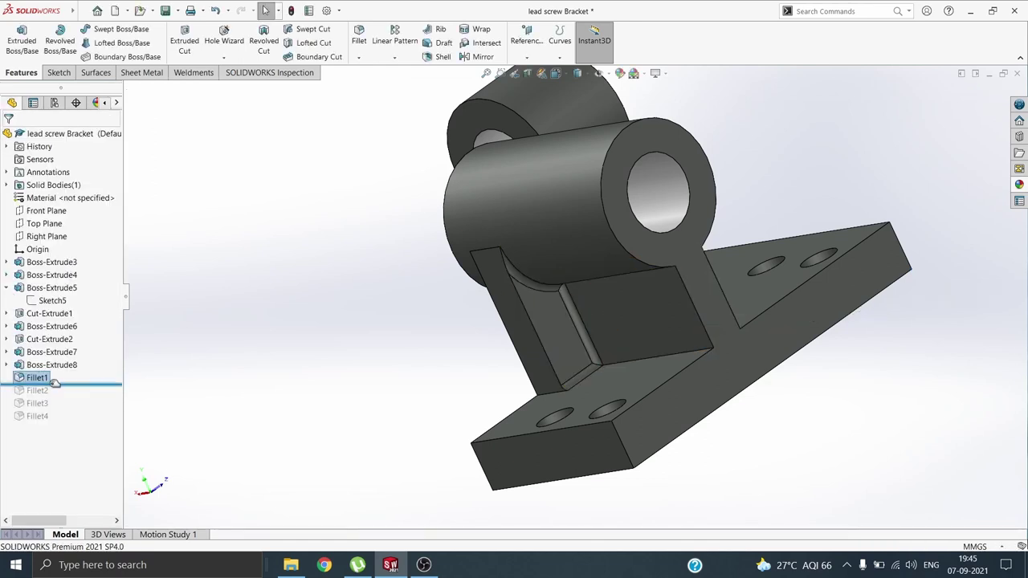
Roll forward to the end and confirm Fillet2's 3 mm face fillets.
left_click_drag(54, 384, 55, 423)
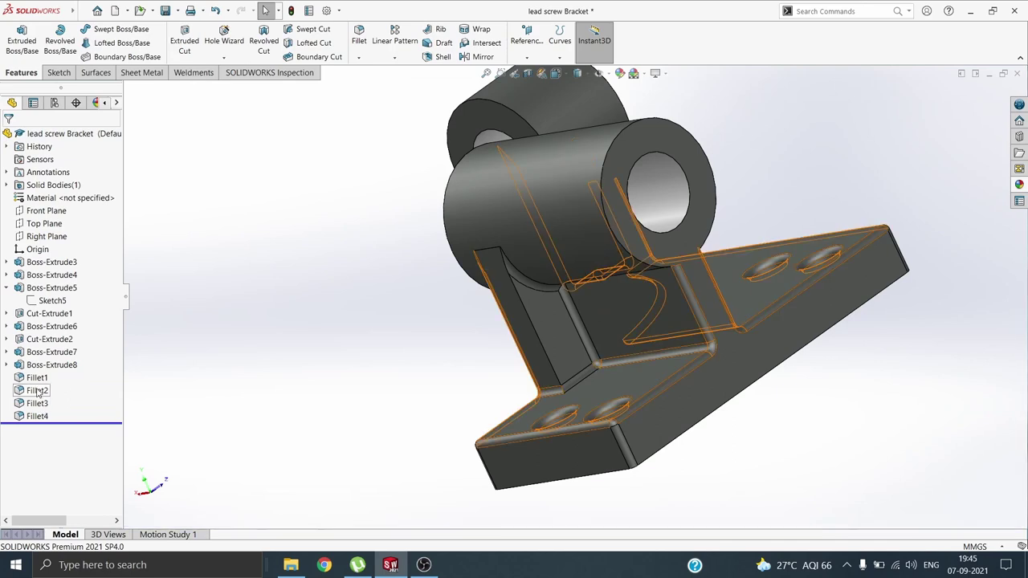
left_click(37, 390)
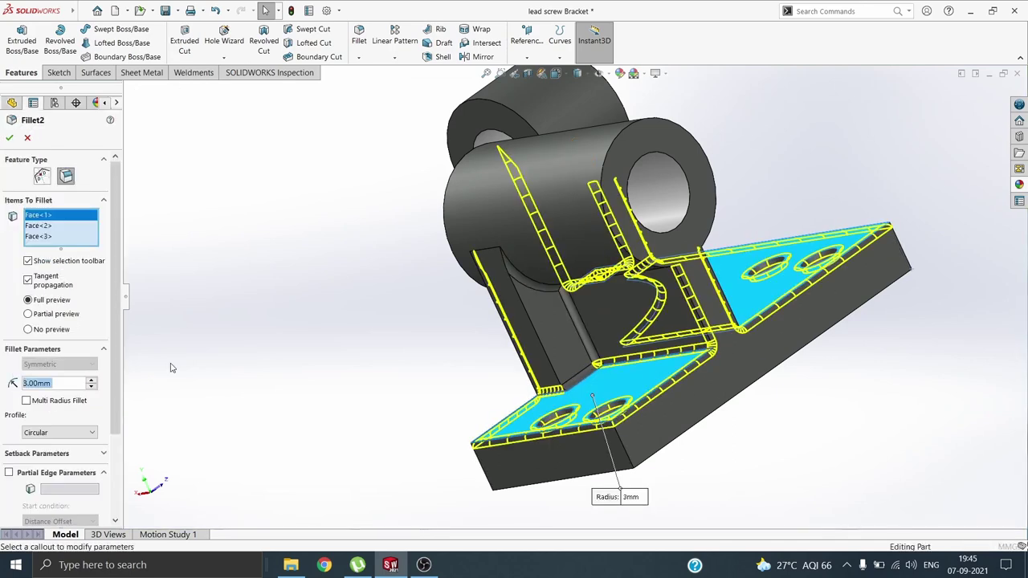
mouse_move(201, 393)
middle_mouse_down()
mouse_move(443, 374)
mouse_move(337, 456)
middle_mouse_up()
scroll(422, 398, "up", 3)
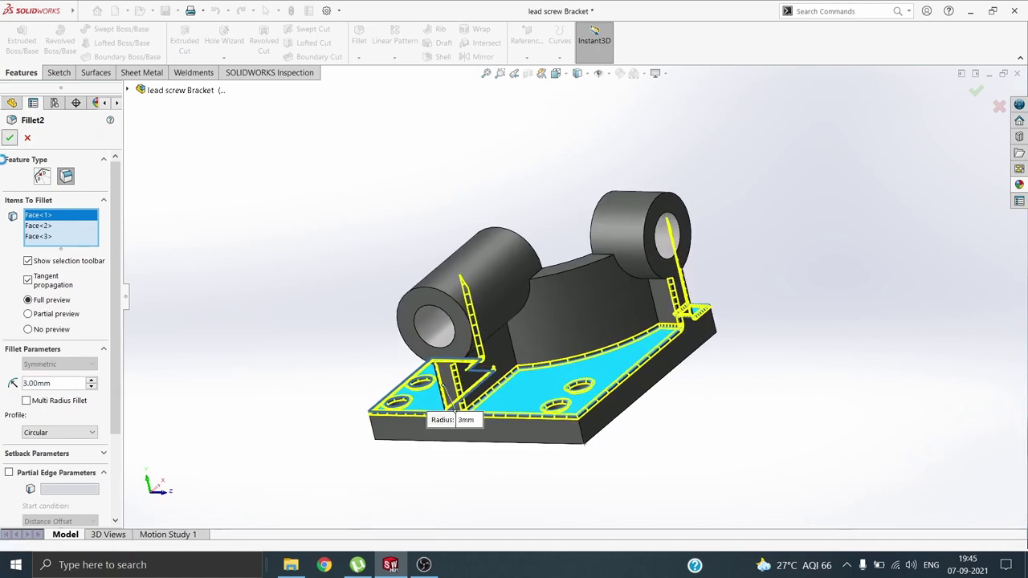
left_click(9, 139)
left_click(33, 403)
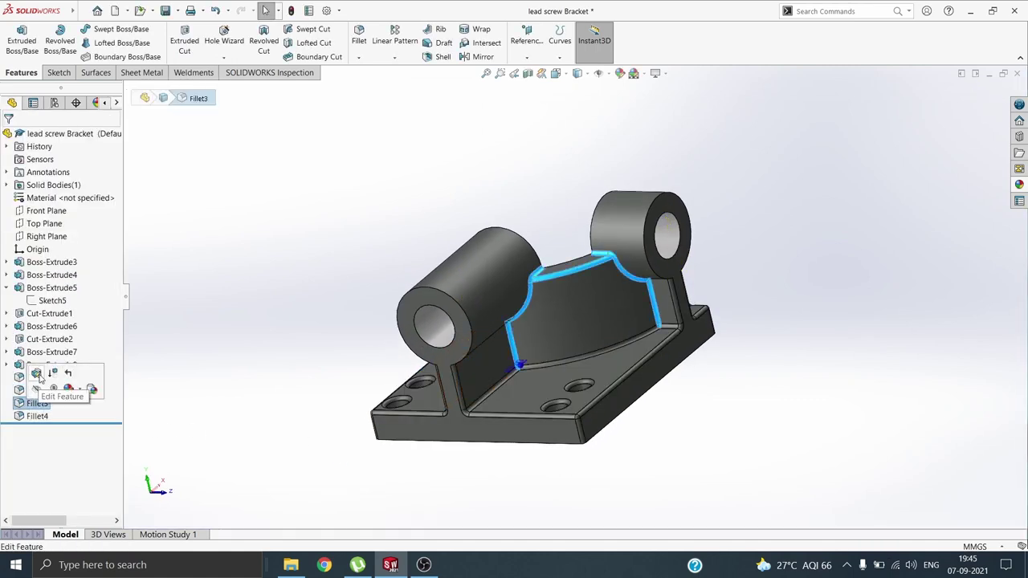
Confirm Fillet3's 3 mm round on the curved wall face.
left_click(36, 374)
scroll(482, 287, "down", 5)
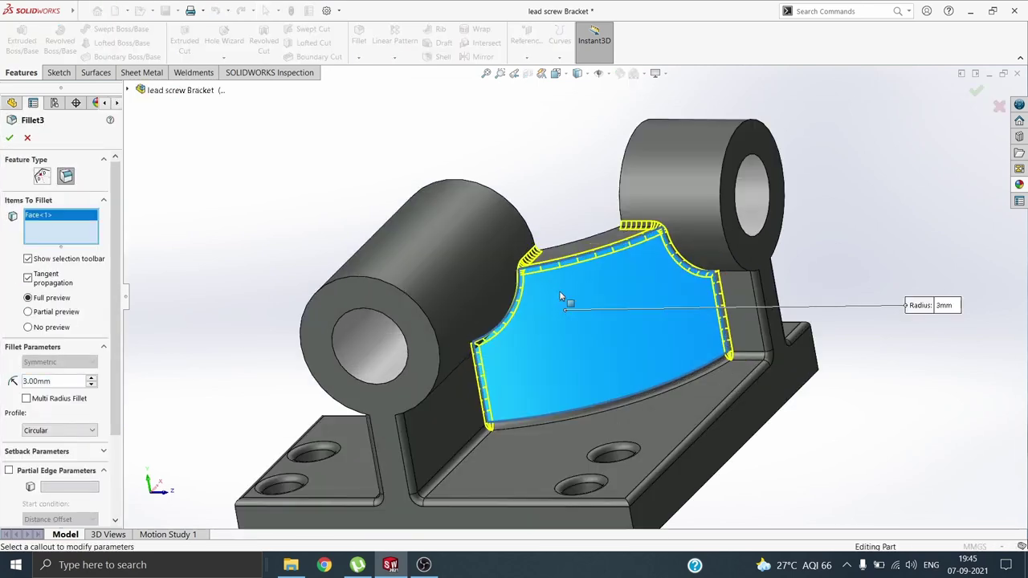
middle_click_drag(560, 296, 569, 329)
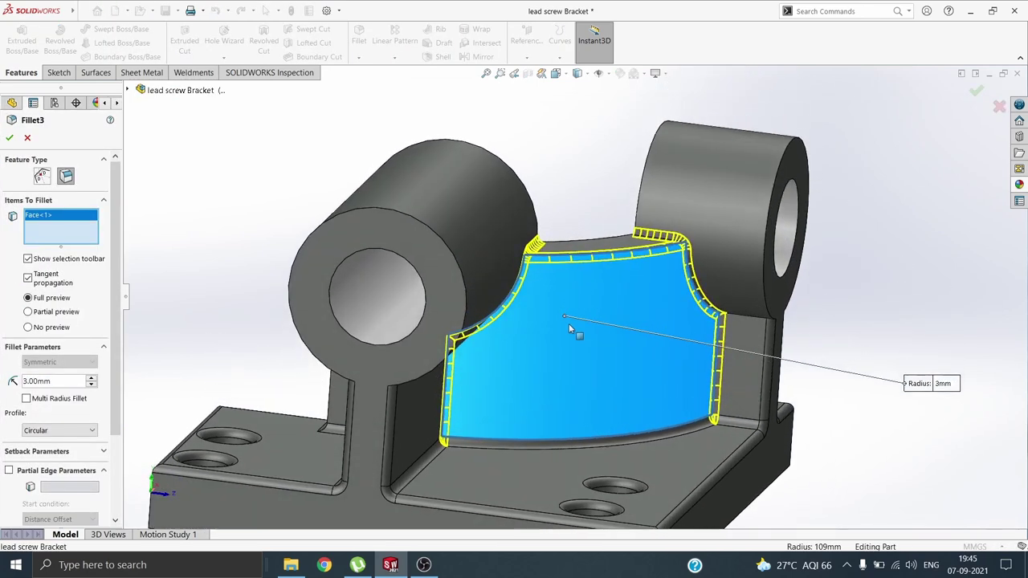
key("ctrl+7")
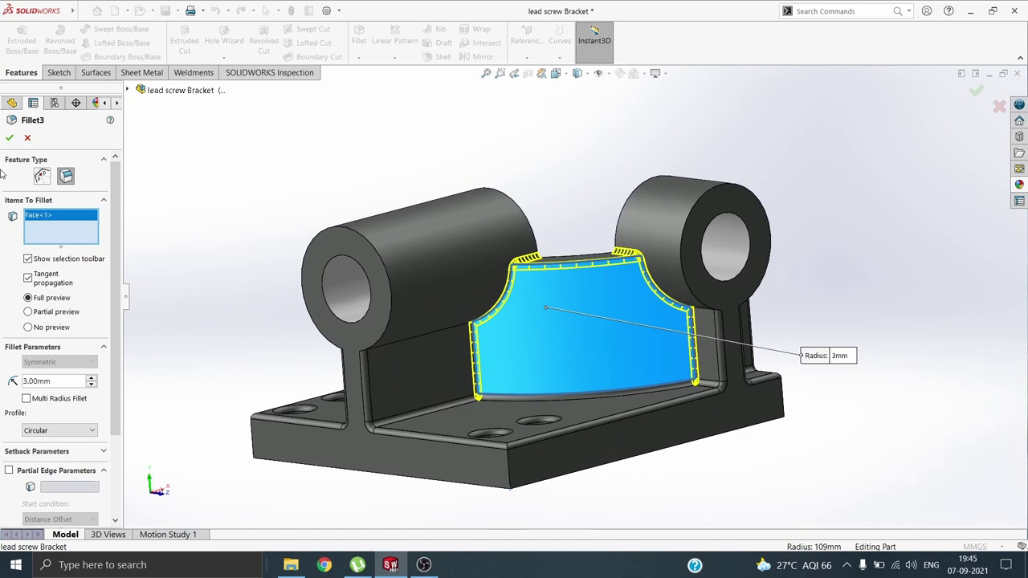
left_click(9, 138)
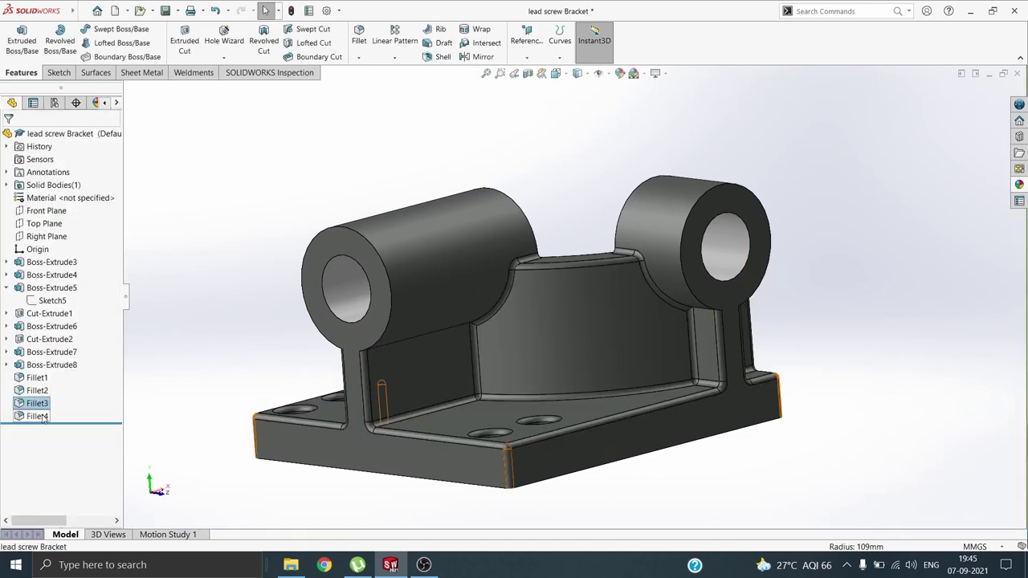
Confirm Fillet4's 3 mm rounds on the four base-plate corner edges, then view the bracket isometrically.
left_click(37, 416)
left_click(57, 392)
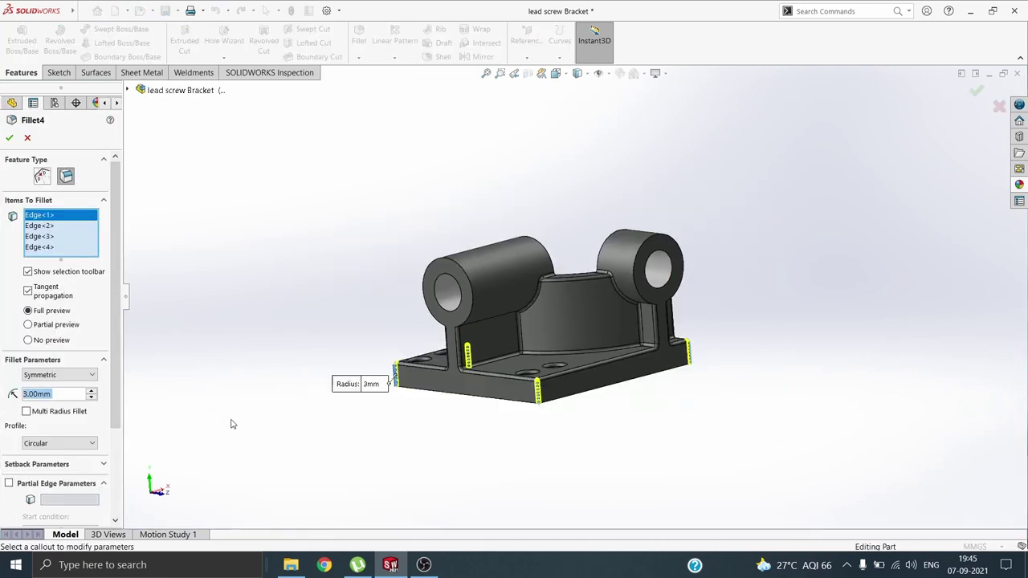
mouse_move(231, 424)
middle_mouse_down()
mouse_move(173, 403)
mouse_move(254, 458)
middle_mouse_up()
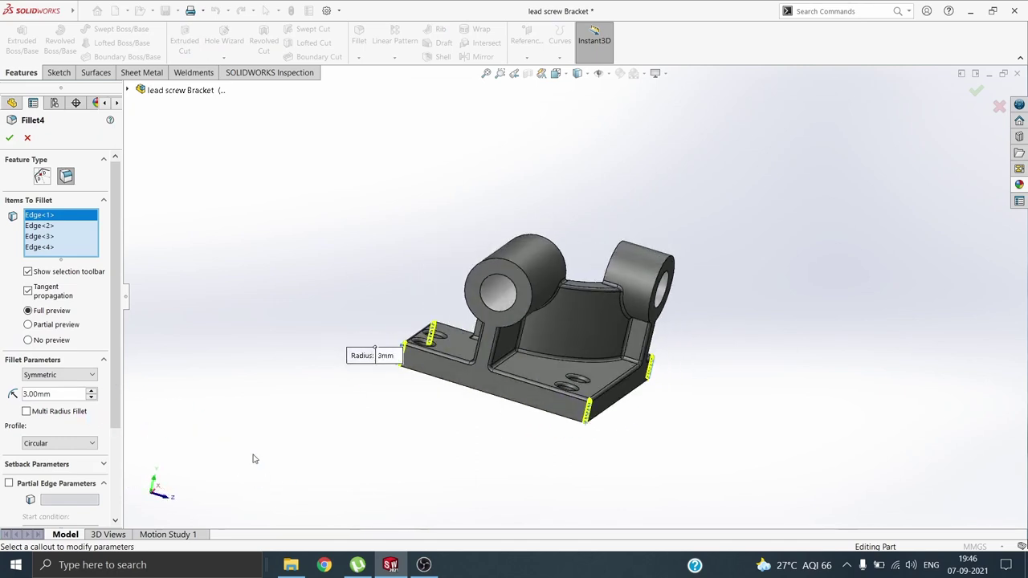
key("Return")
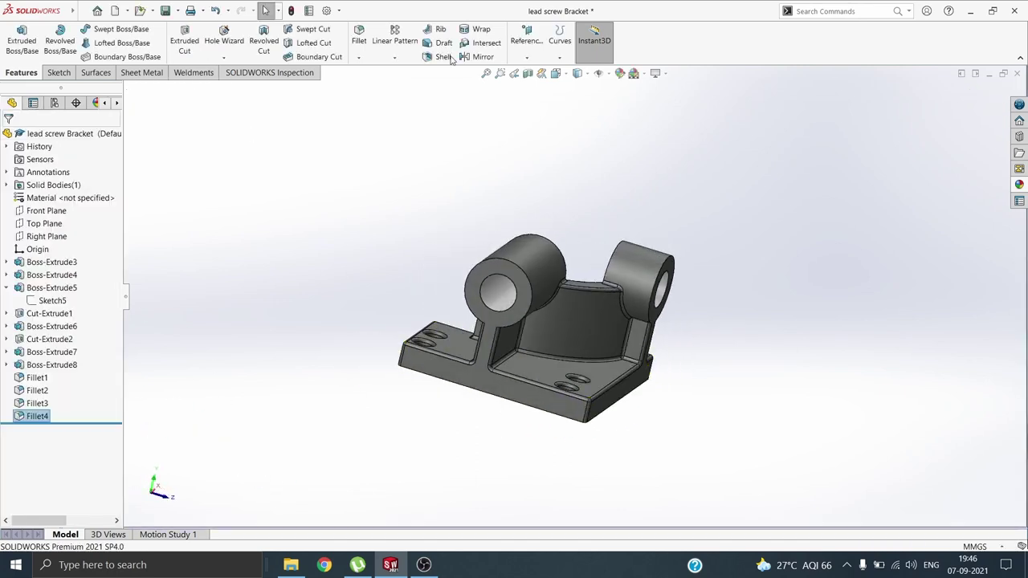
key("space")
left_click(412, 400)
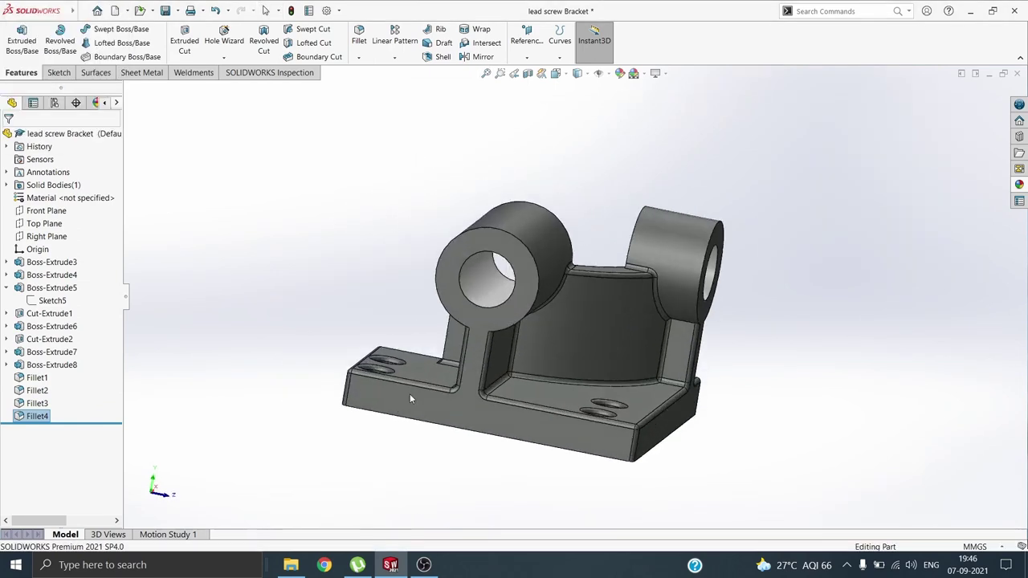